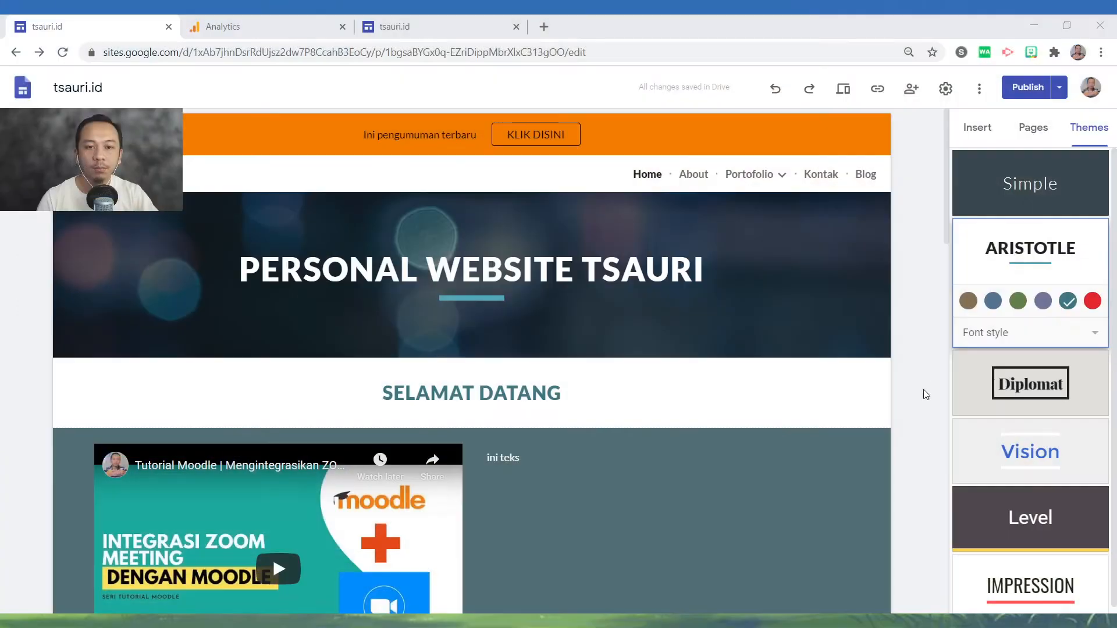
Open the site's Analytics settings and place the cursor in the Google Analytics tracking ID field.
click(945, 91)
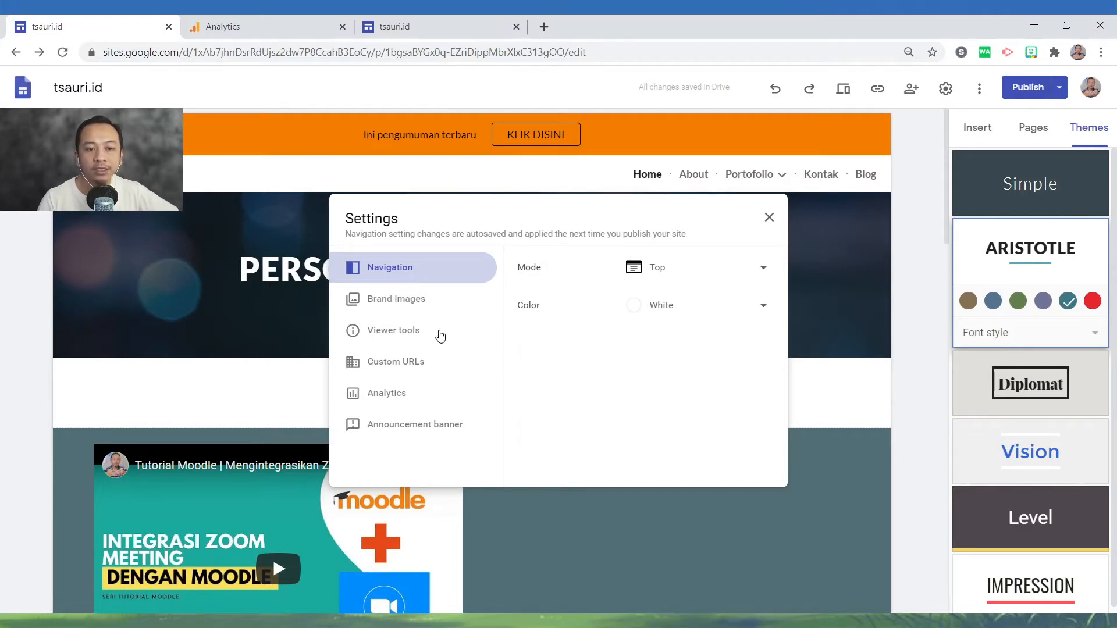
click(407, 402)
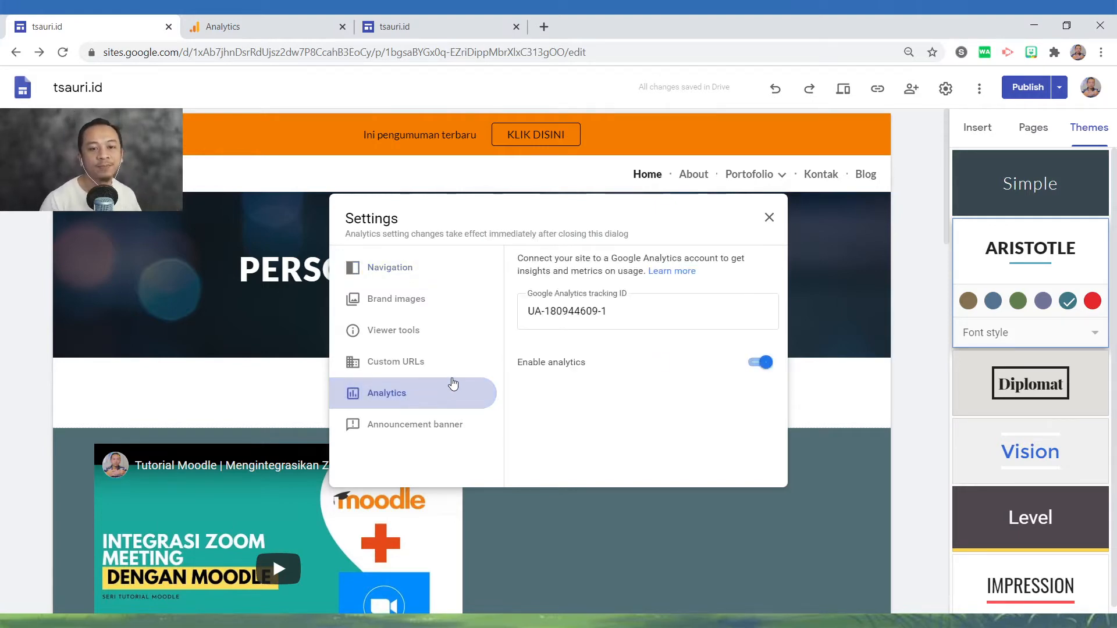
click(599, 310)
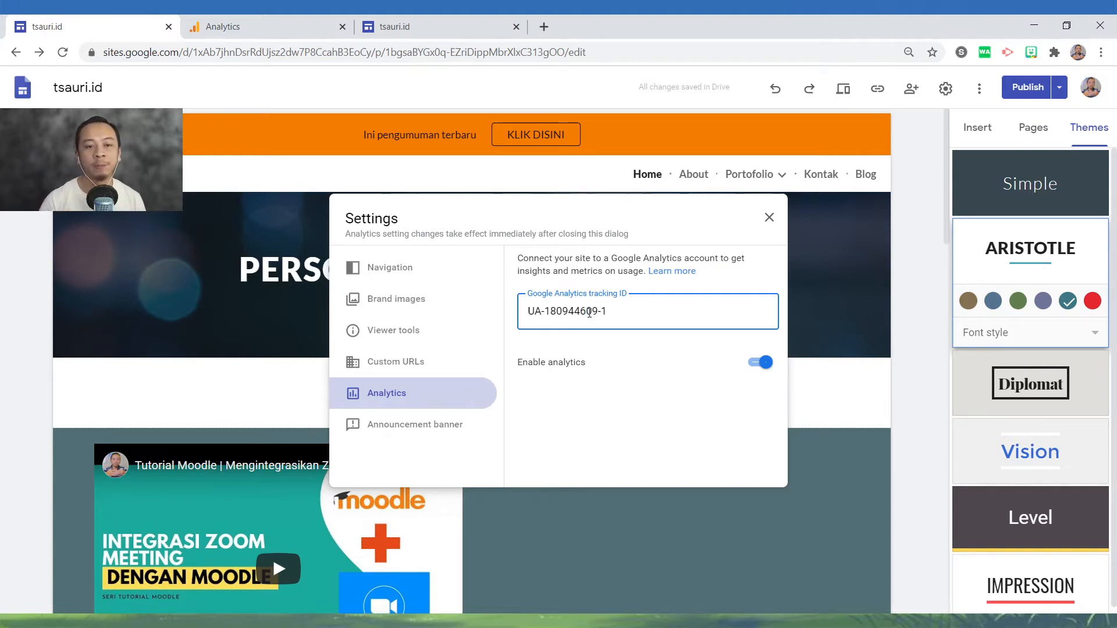
Switch to Google Analytics and review the home dashboard's users, traffic channels, retention, countries, devices and visited pages.
click(233, 26)
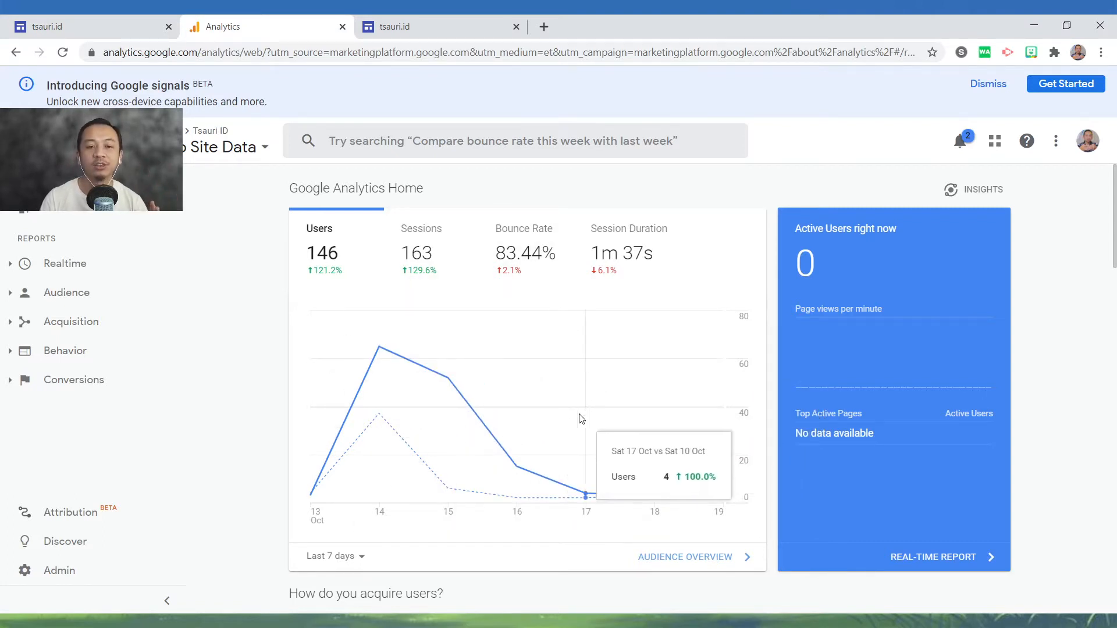
scroll(319, 327, down, 5)
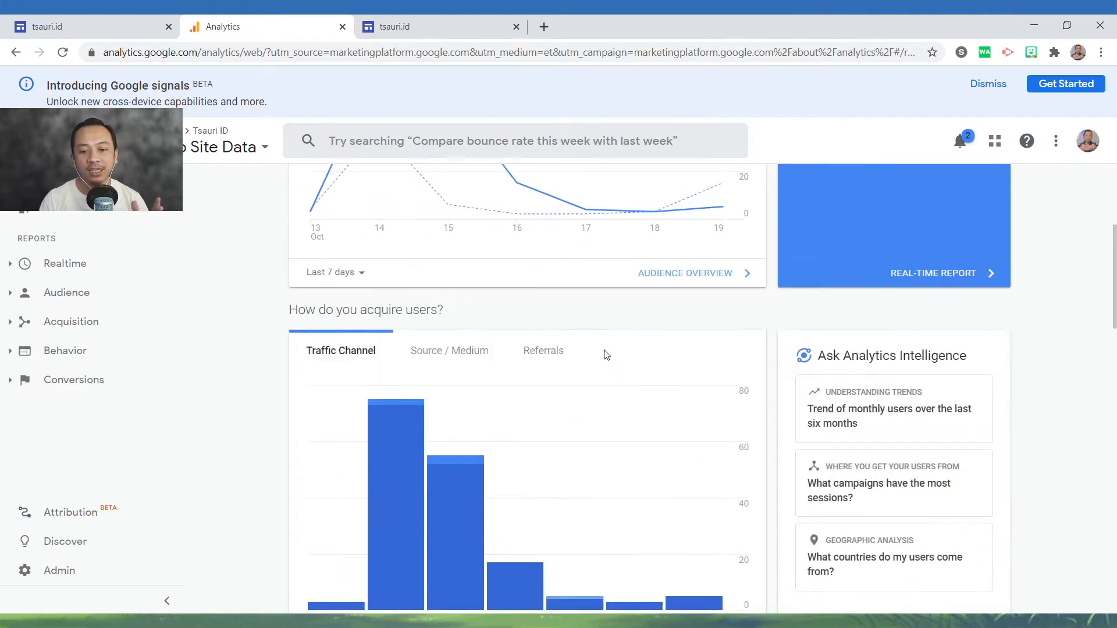
scroll(546, 352, up, 4)
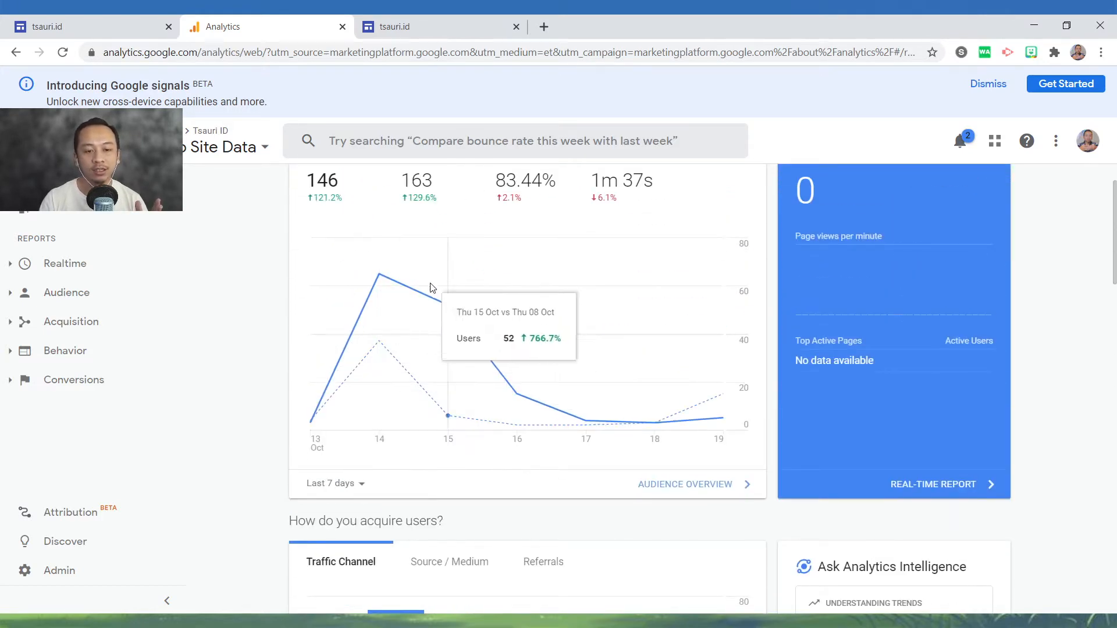
scroll(568, 395, down, 4)
scroll(569, 400, down, 9)
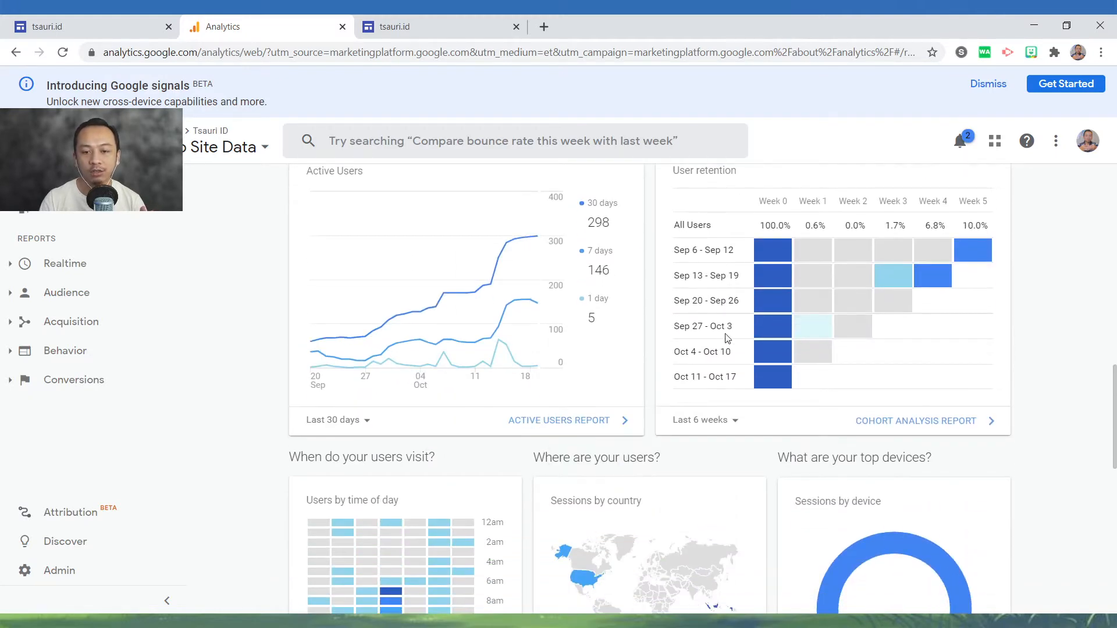
scroll(501, 387, down, 5)
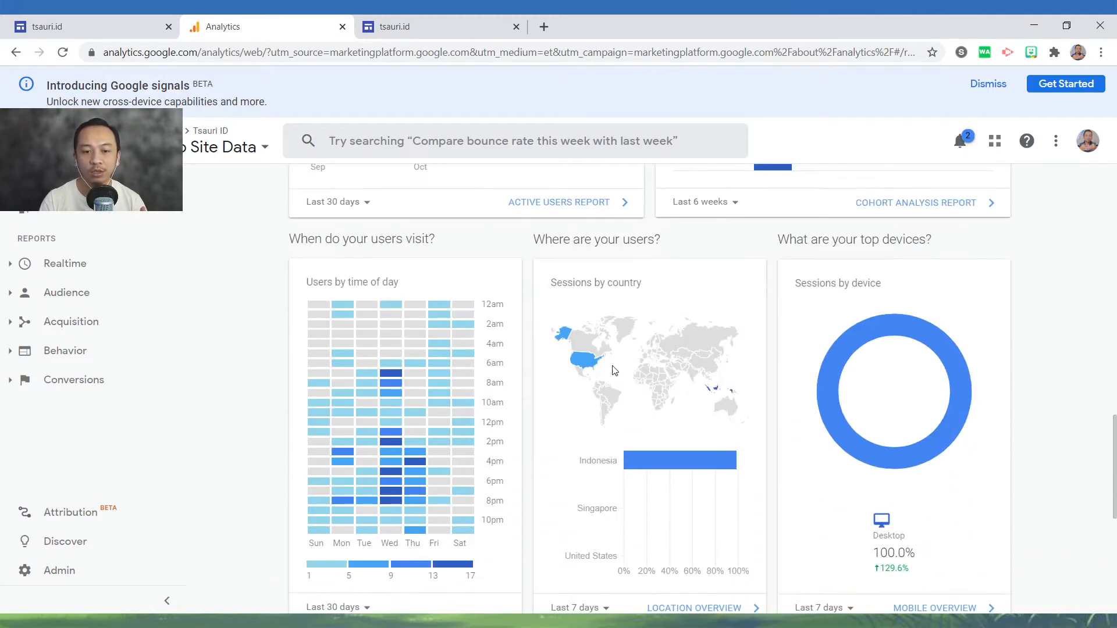
scroll(574, 391, down, 5)
scroll(574, 391, down, 3)
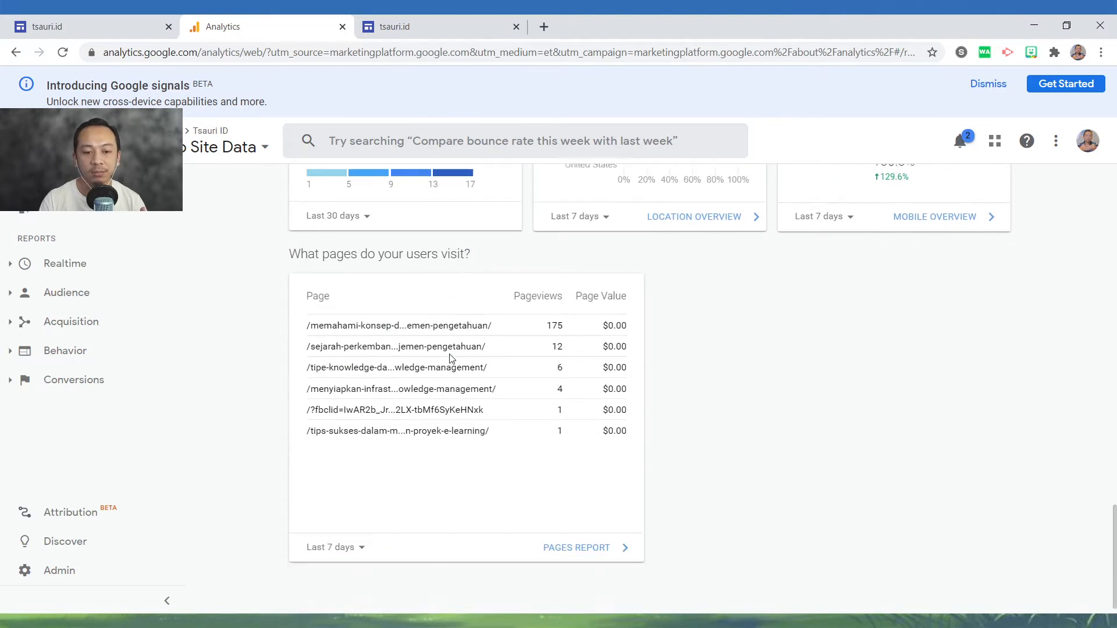
scroll(445, 460, up, 4)
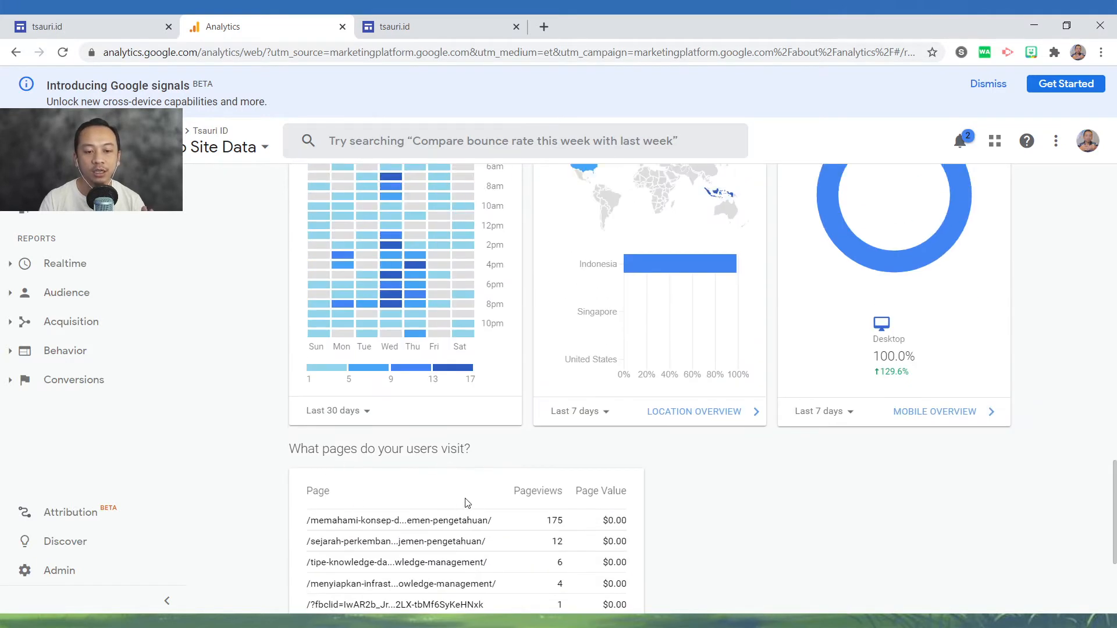
scroll(464, 498, down, 1)
scroll(524, 512, up, 8)
scroll(527, 524, up, 12)
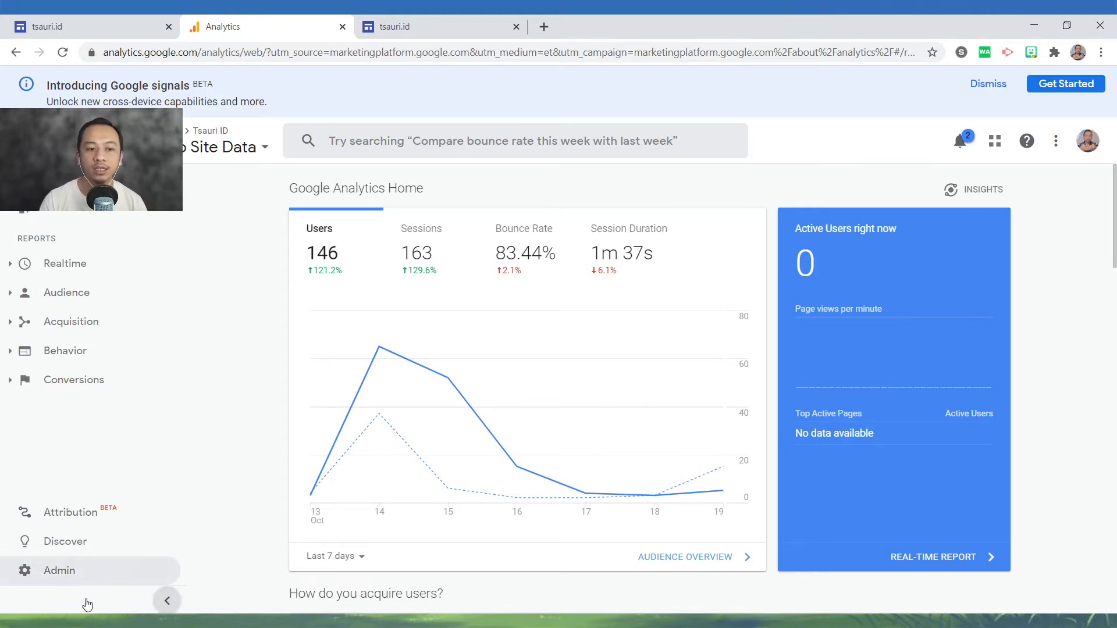
Start a new Analytics account named "web saya" in the administration area, keeping all recommended data sharing options, and complete the account setup.
click(99, 577)
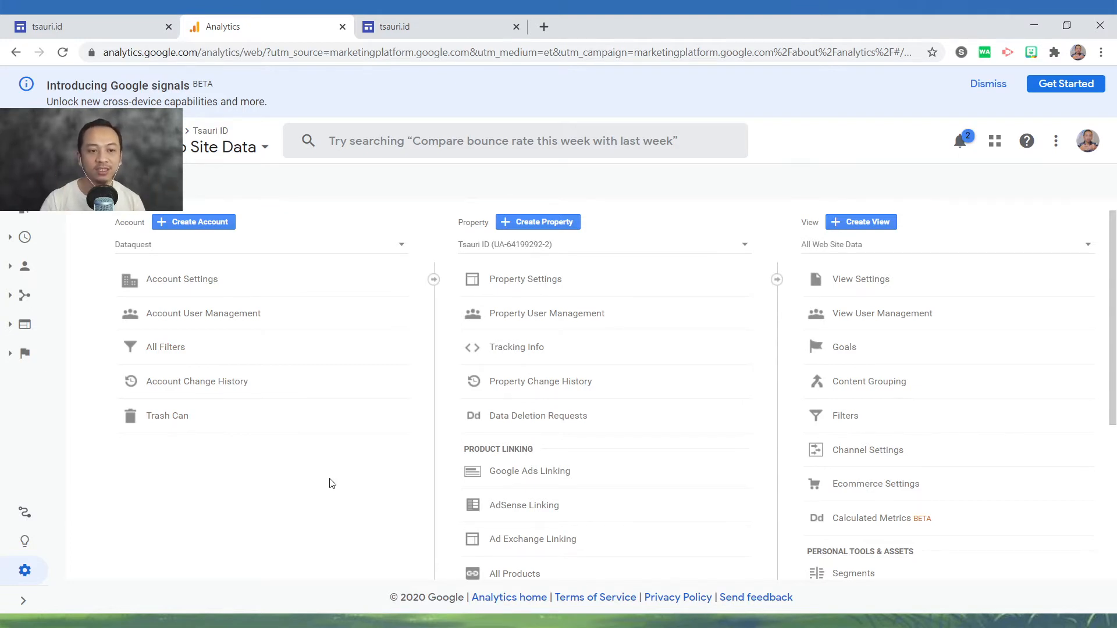
click(225, 225)
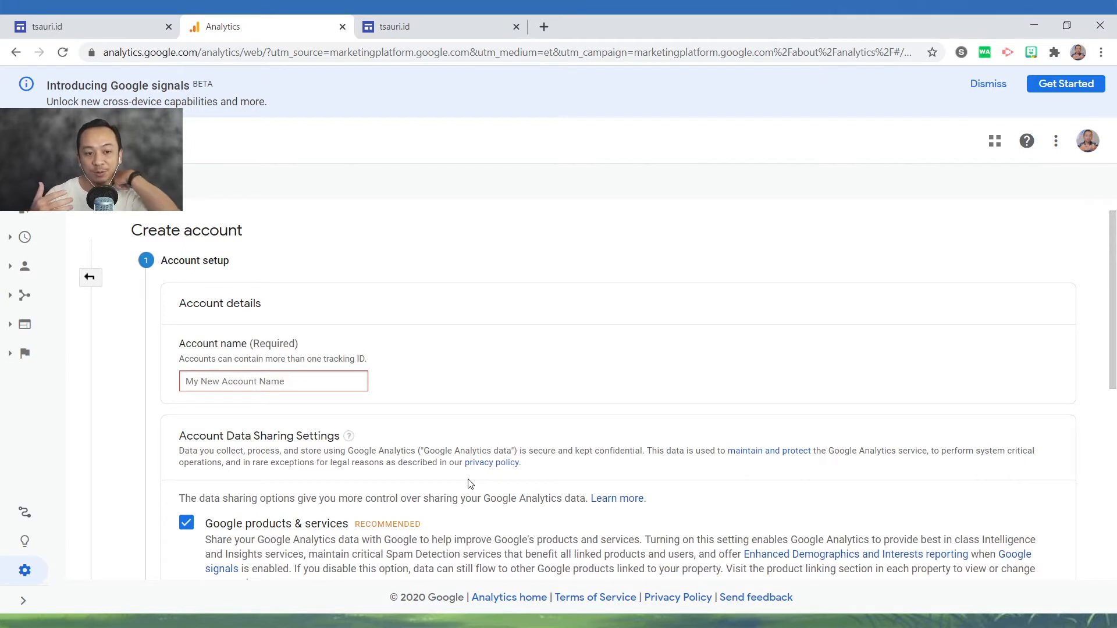
text(web )
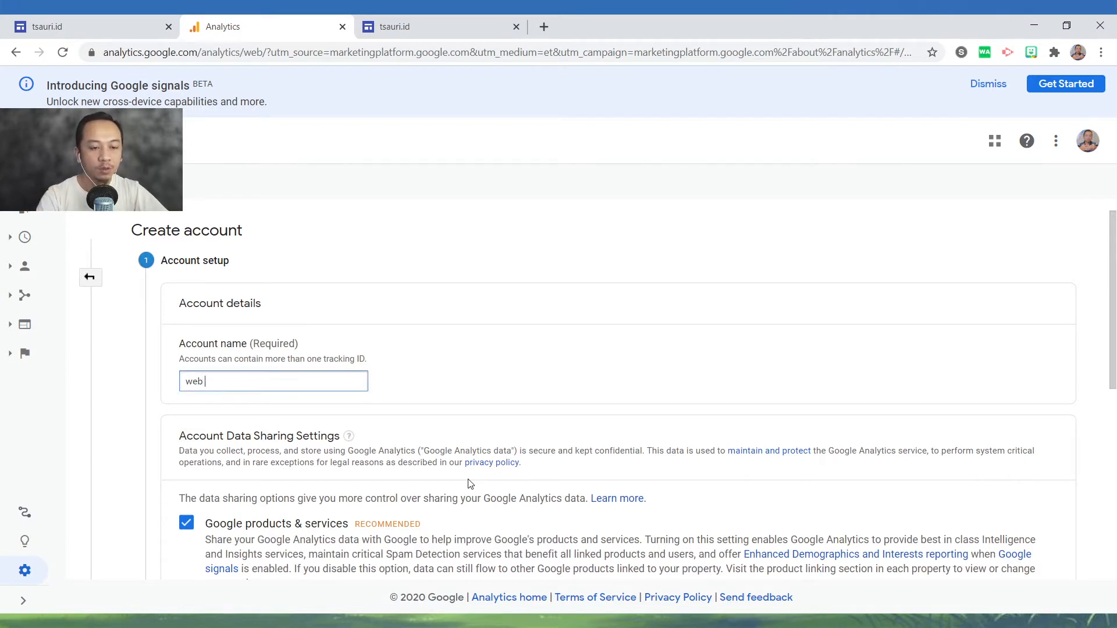
text(saya)
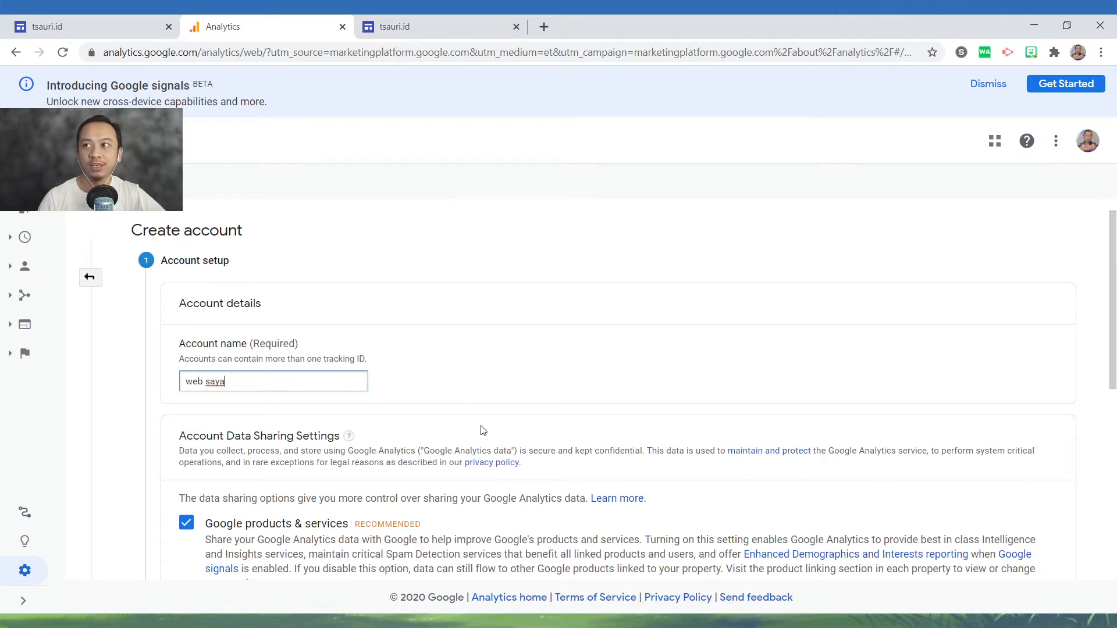
scroll(256, 487, down, 3)
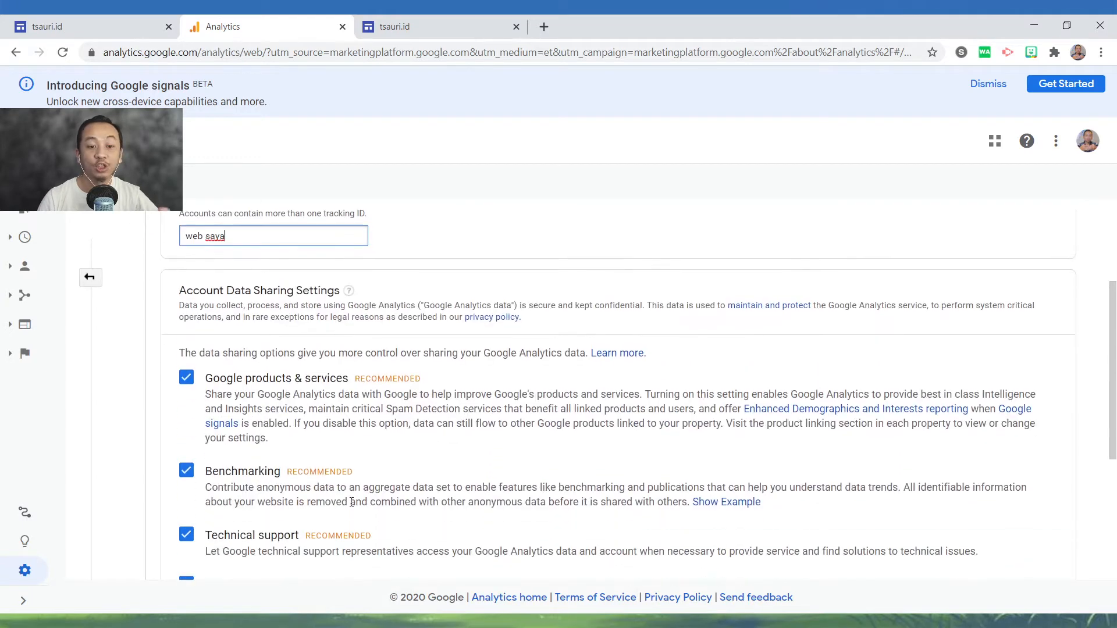
scroll(253, 490, down, 5)
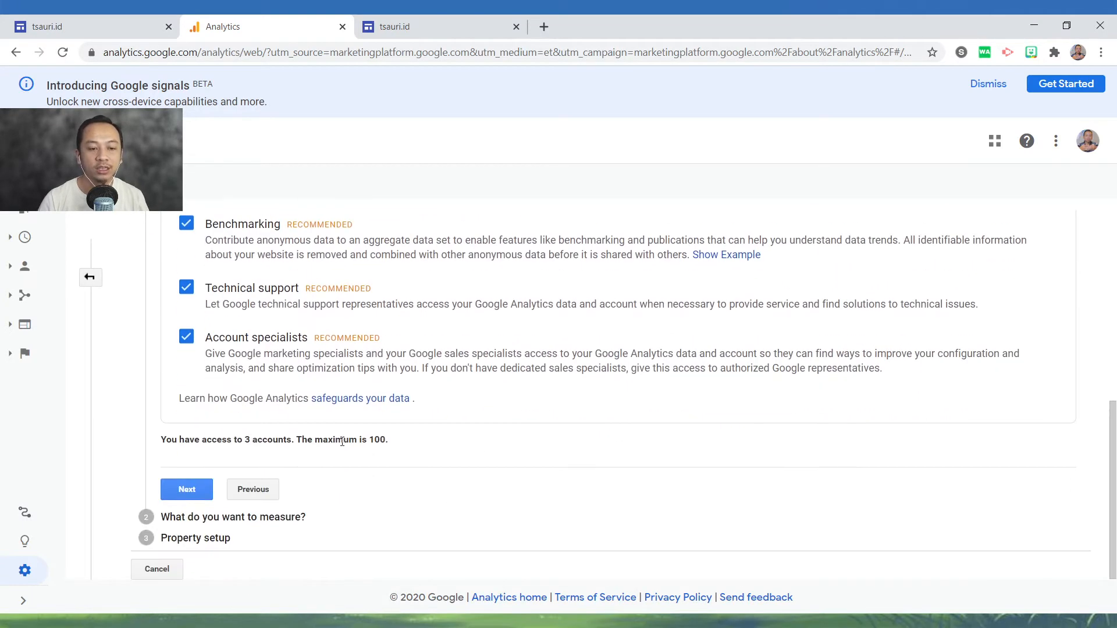
click(200, 496)
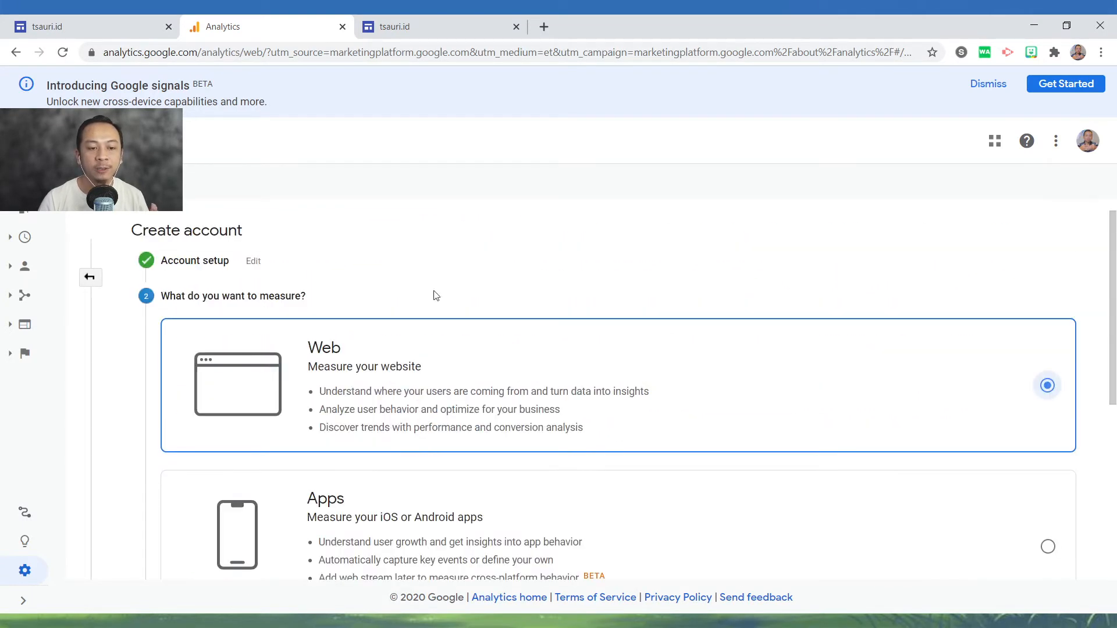
Review the measurement options, keep Web as what to measure, and continue to the property setup.
scroll(355, 399, down, 4)
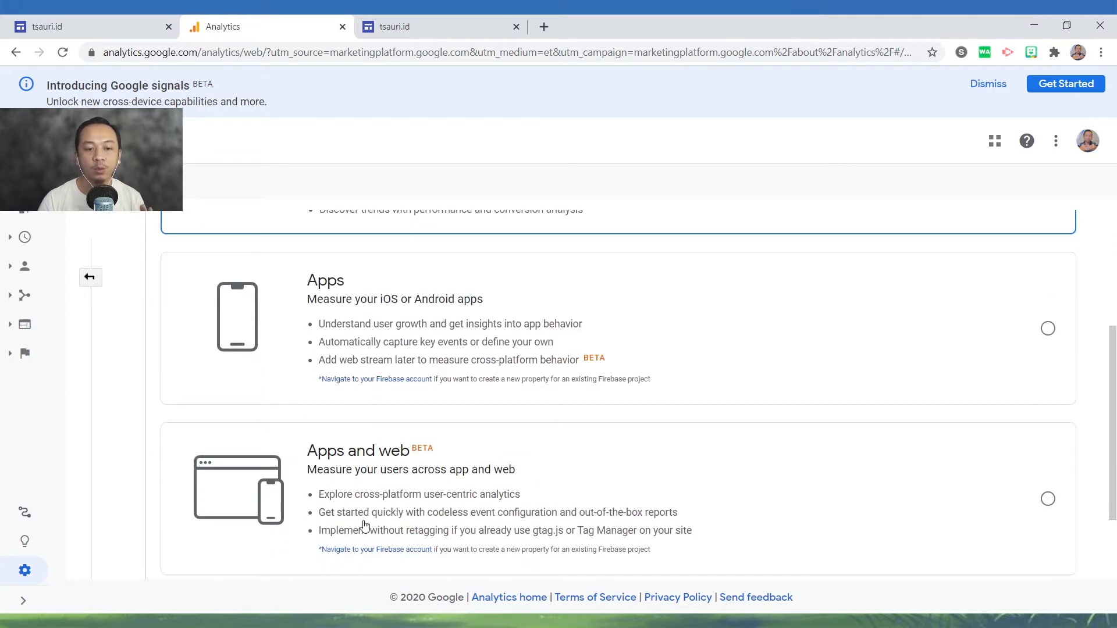
scroll(361, 546, up, 1)
scroll(384, 460, up, 4)
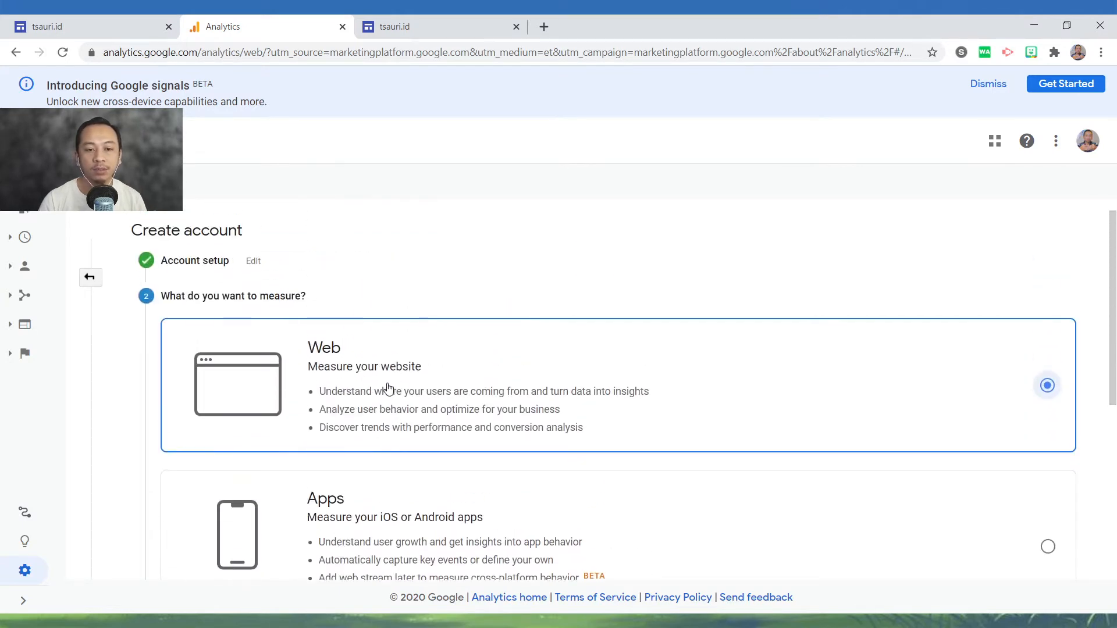
scroll(373, 390, down, 4)
scroll(361, 442, down, 2)
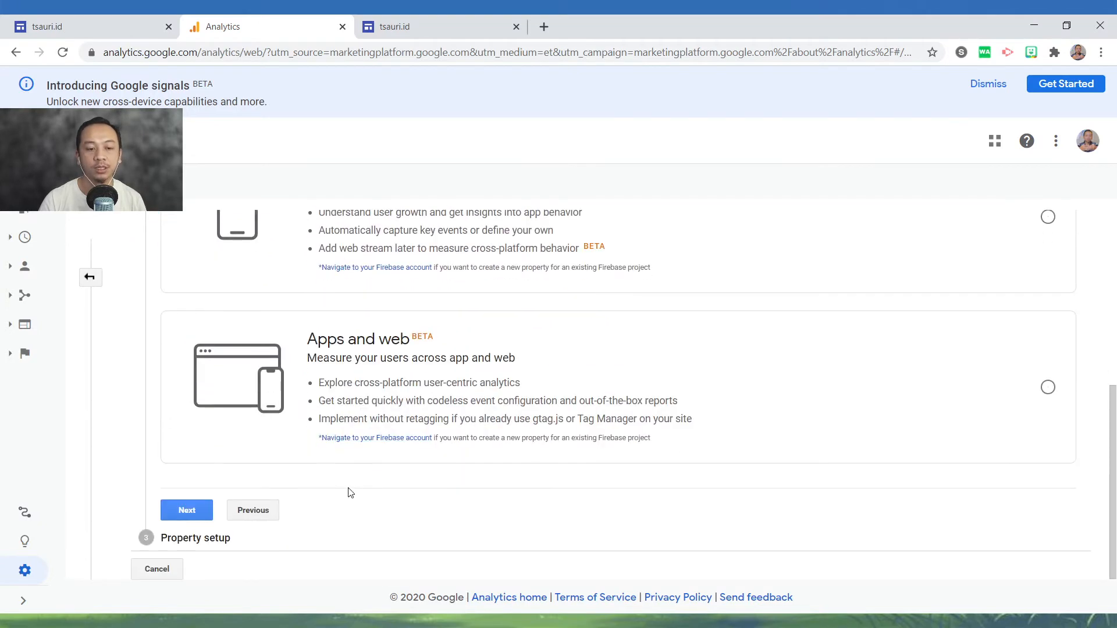
click(198, 514)
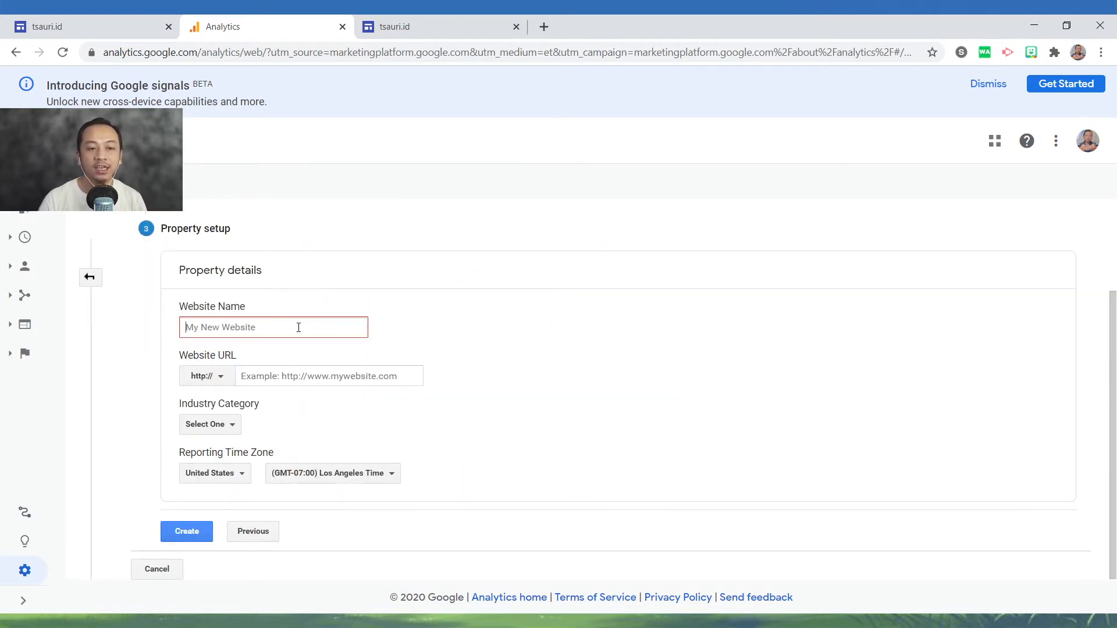
Name the website "web google site" and paste the Google Sites address ending in sites.google.com/view/tsauriid/home as its URL.
text(web google site)
click(285, 376)
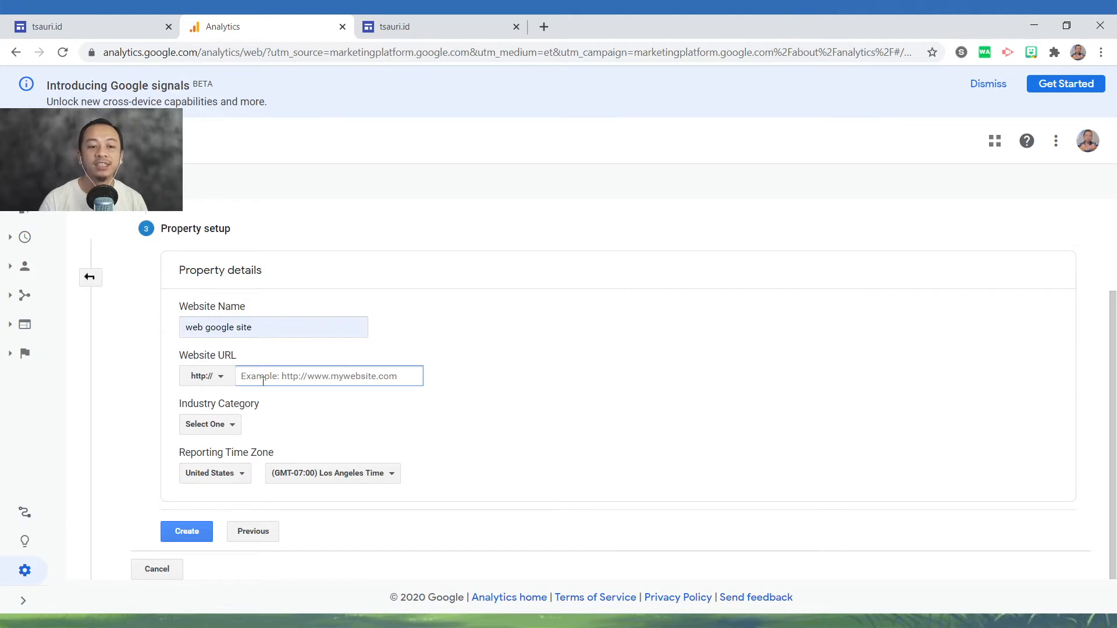
key(ctrl+v)
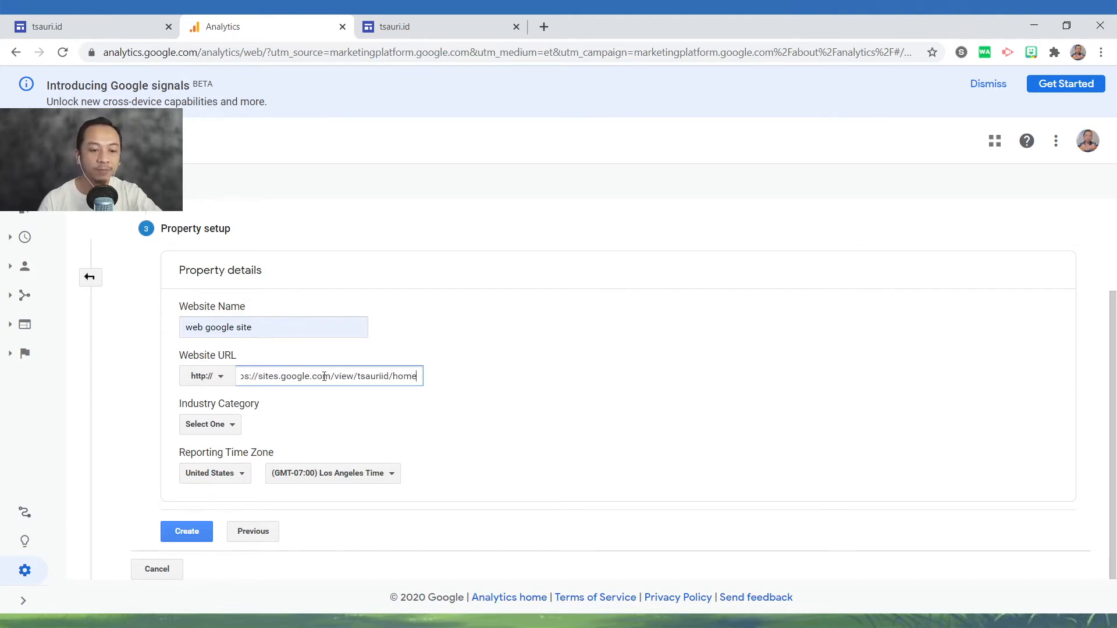
click(428, 430)
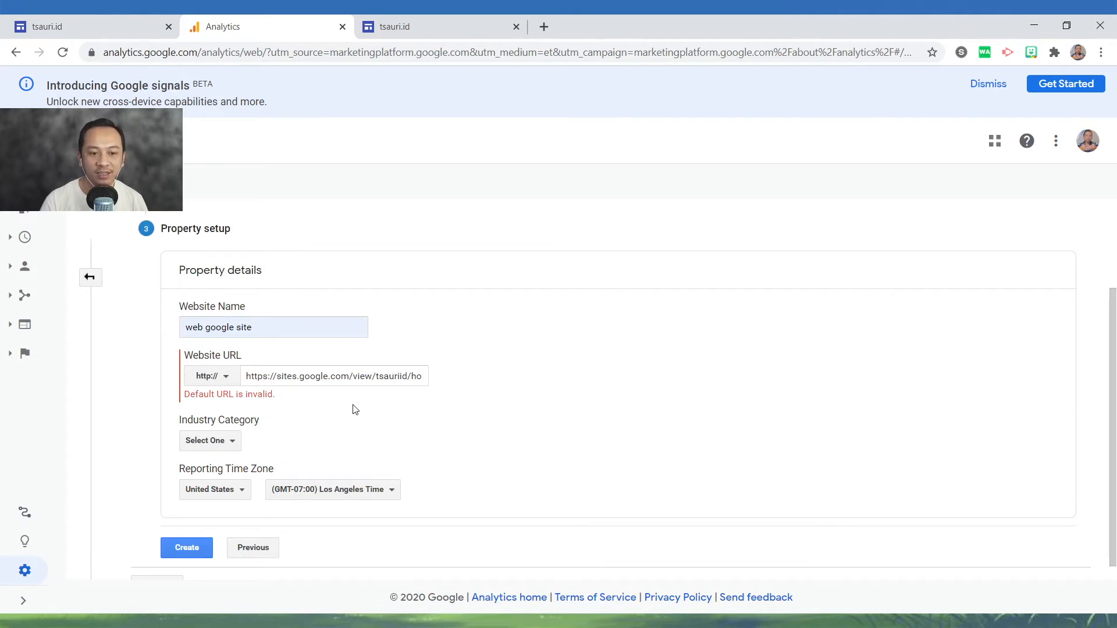
click(367, 378)
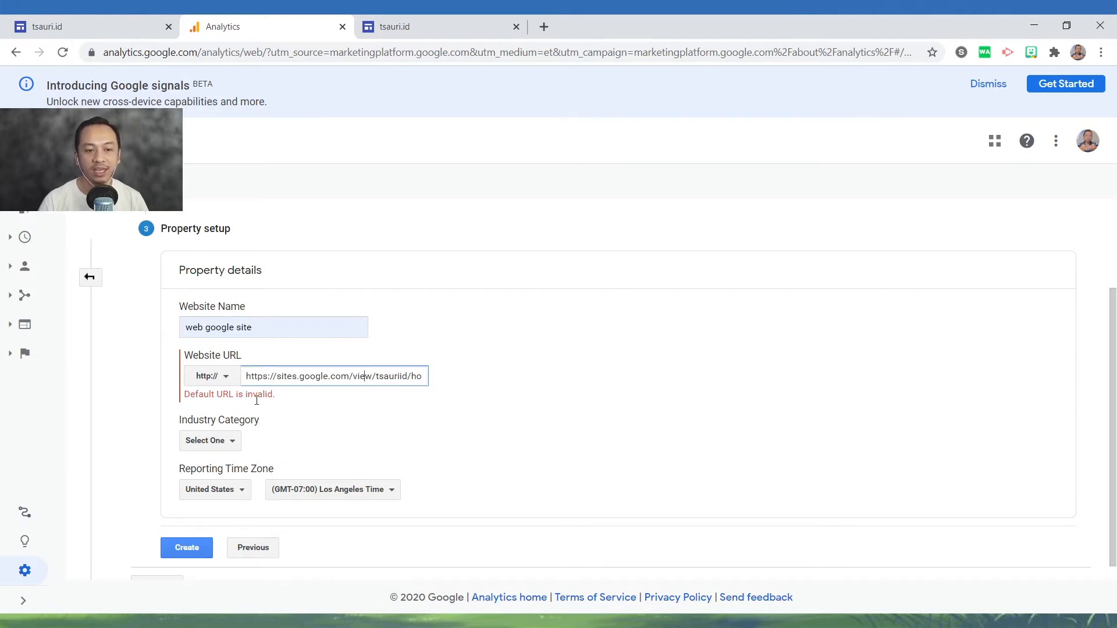
click(225, 376)
click(224, 424)
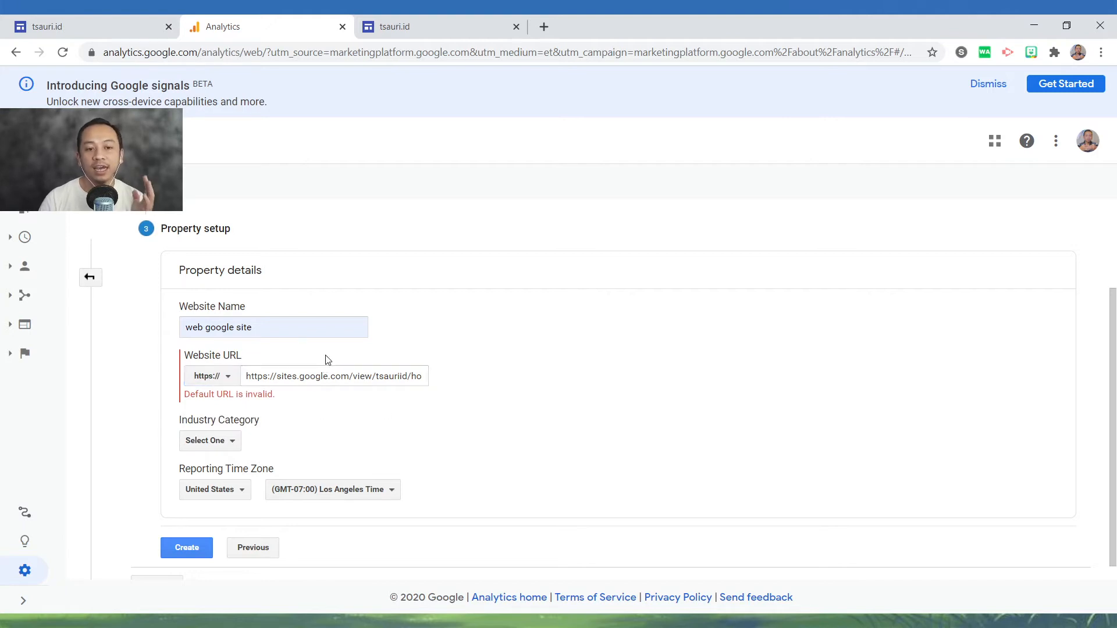
click(319, 376)
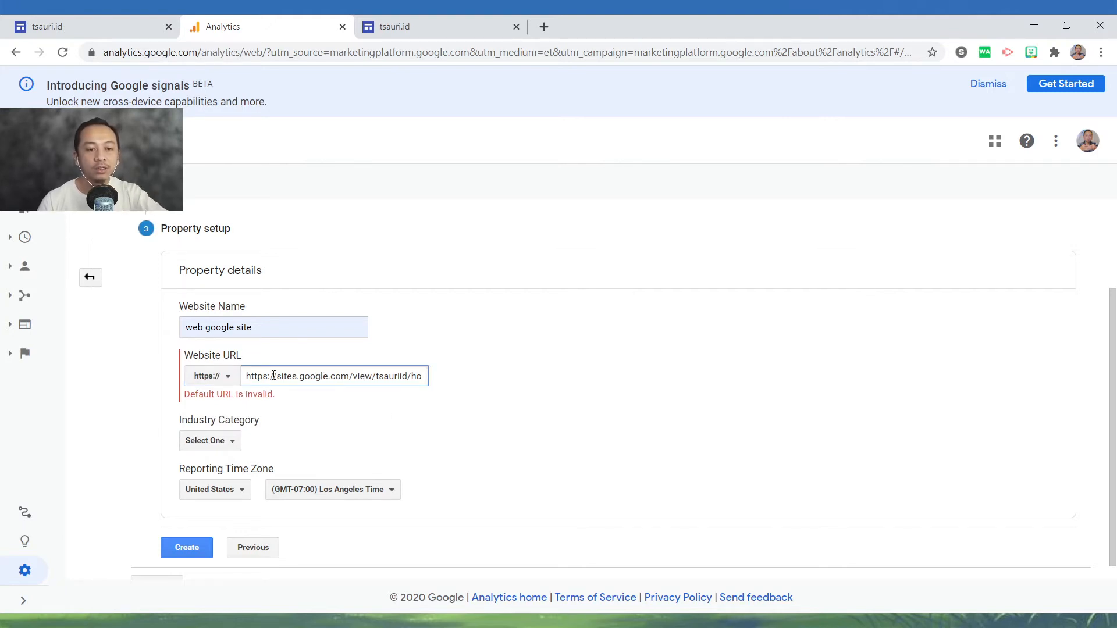
drag(273, 376, 499, 388)
click(378, 377)
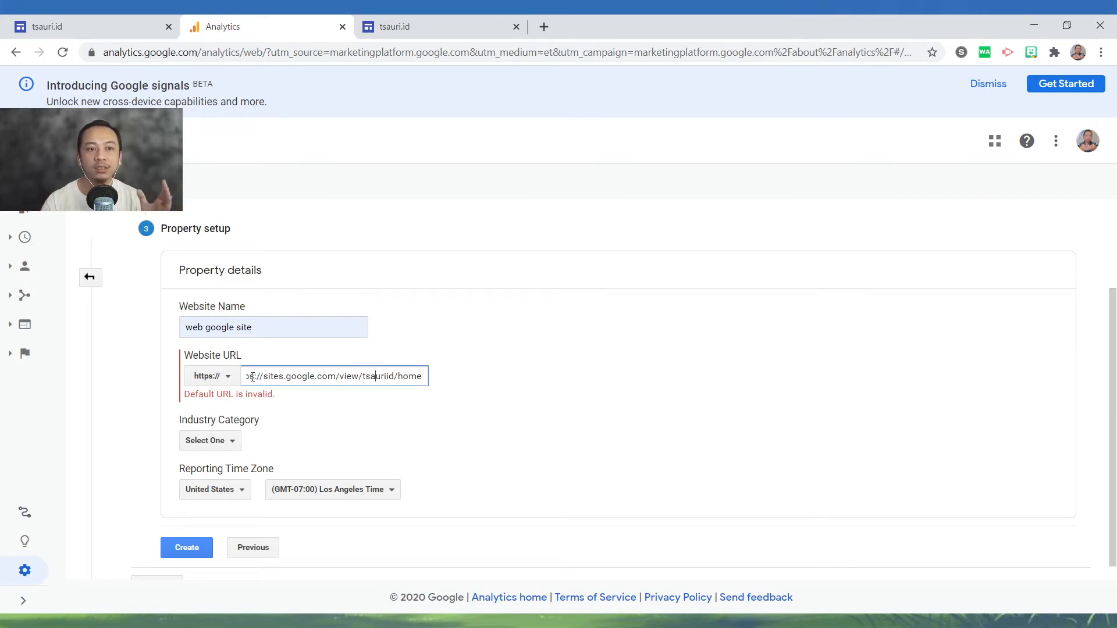
Copy the custom domain address gsite2.trainingonline.id from the published site and return to the Analytics property setup.
click(439, 23)
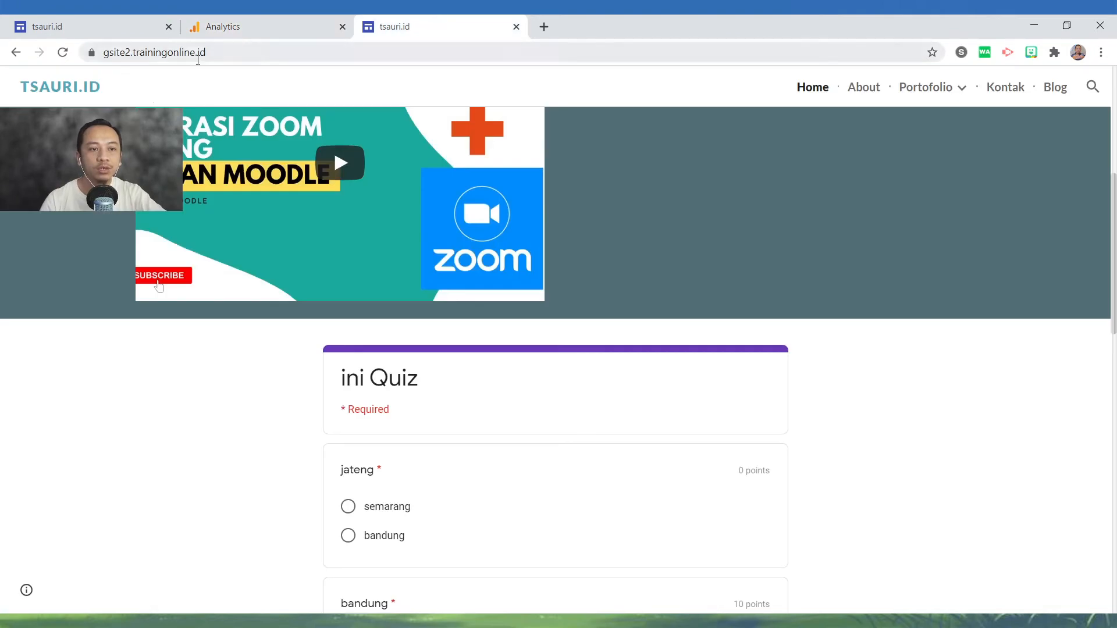
click(216, 52)
key(ctrl+c)
click(225, 26)
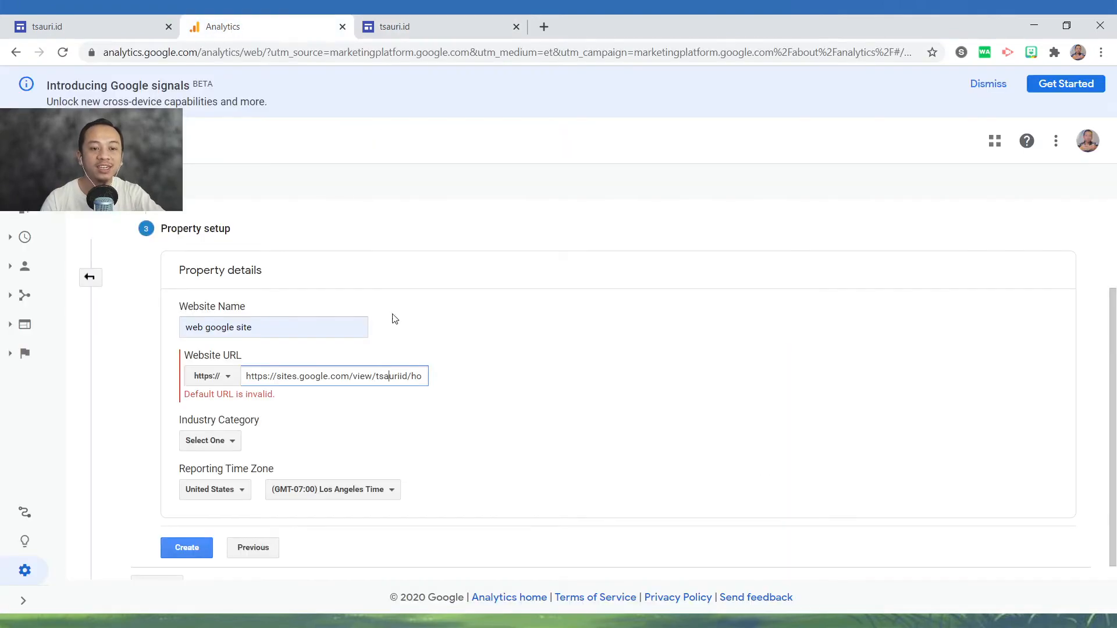
click(102, 15)
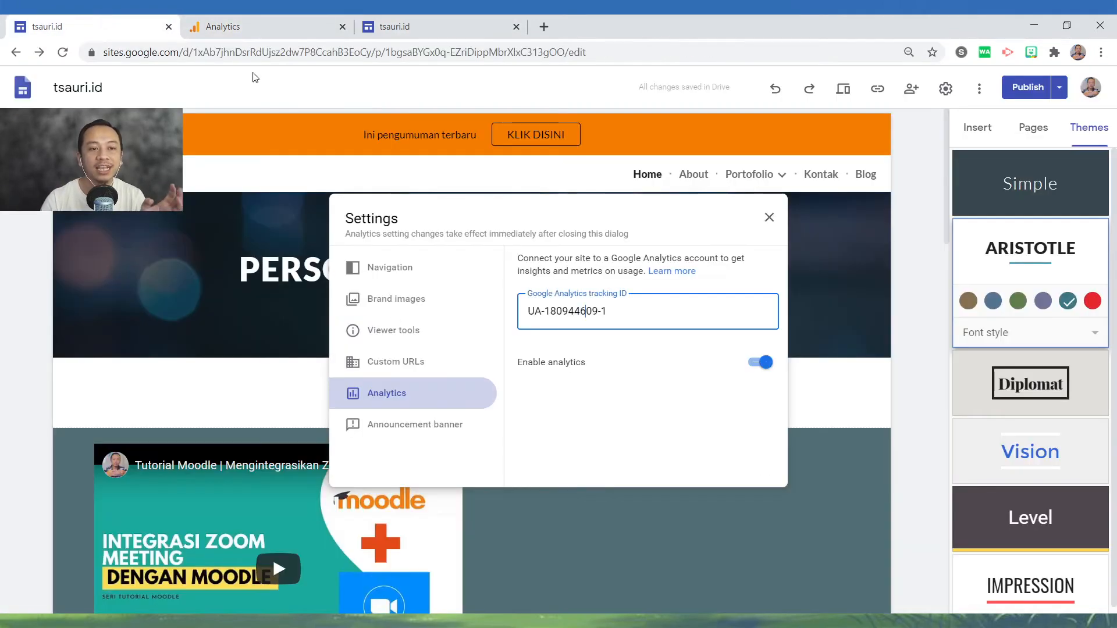
click(395, 360)
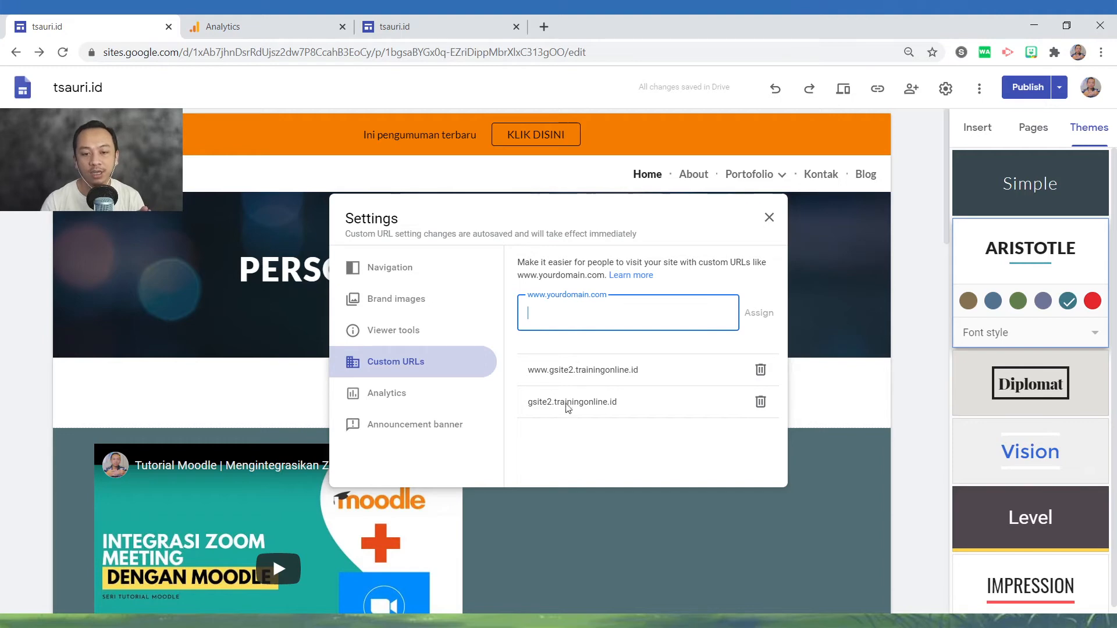
click(292, 30)
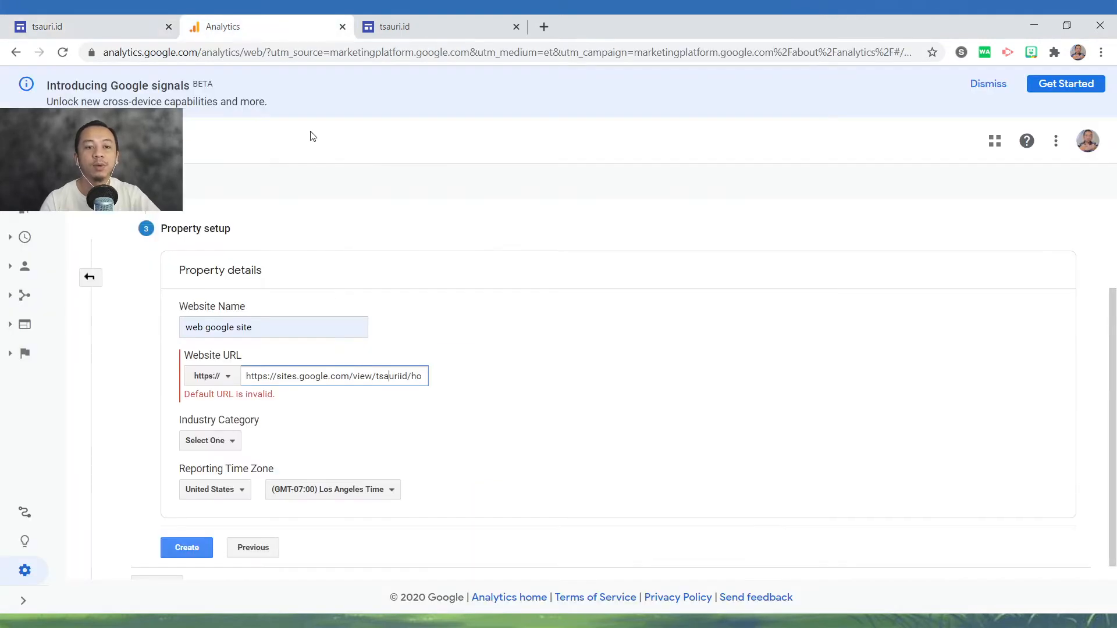
triple_click(351, 377)
key(ctrl+v)
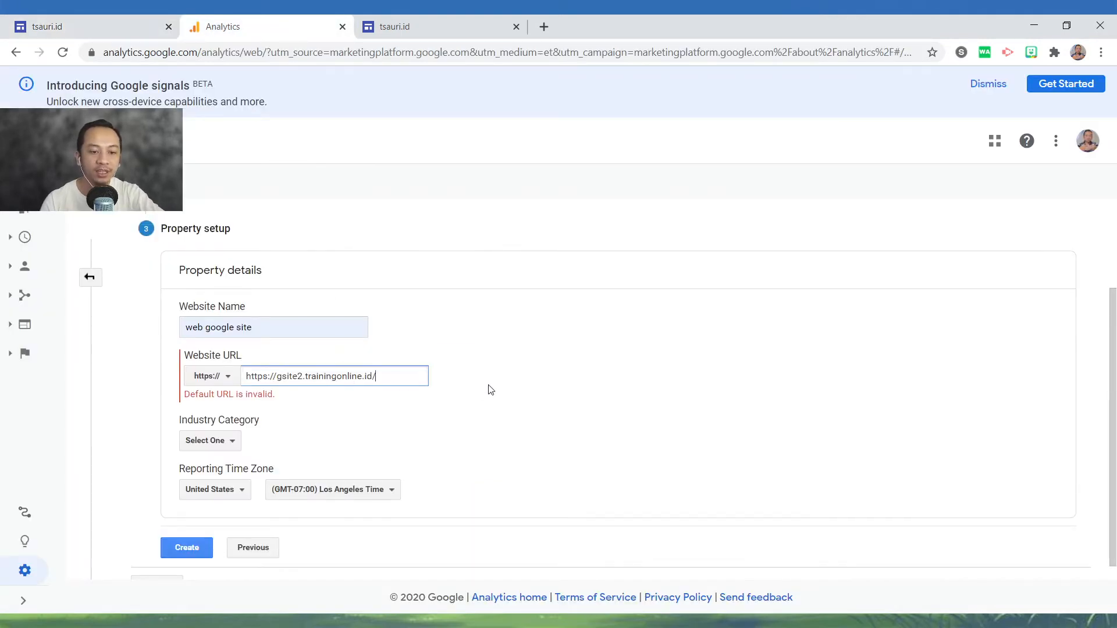
Set the property's industry category to Other and its reporting time zone country to Indonesia.
click(277, 376)
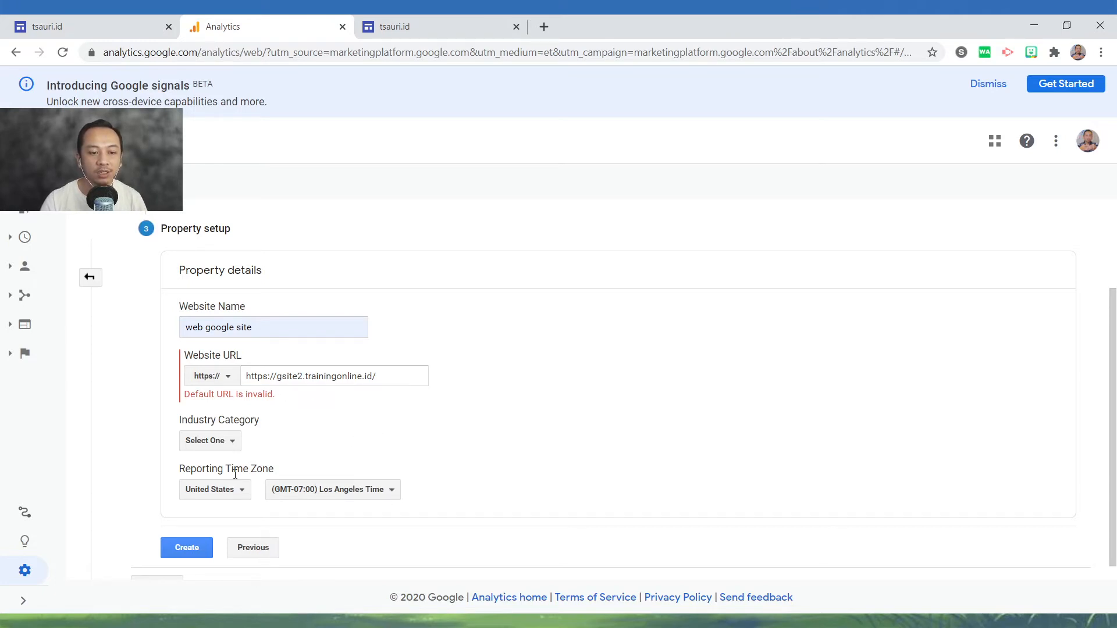
click(218, 441)
scroll(273, 381, down, 6)
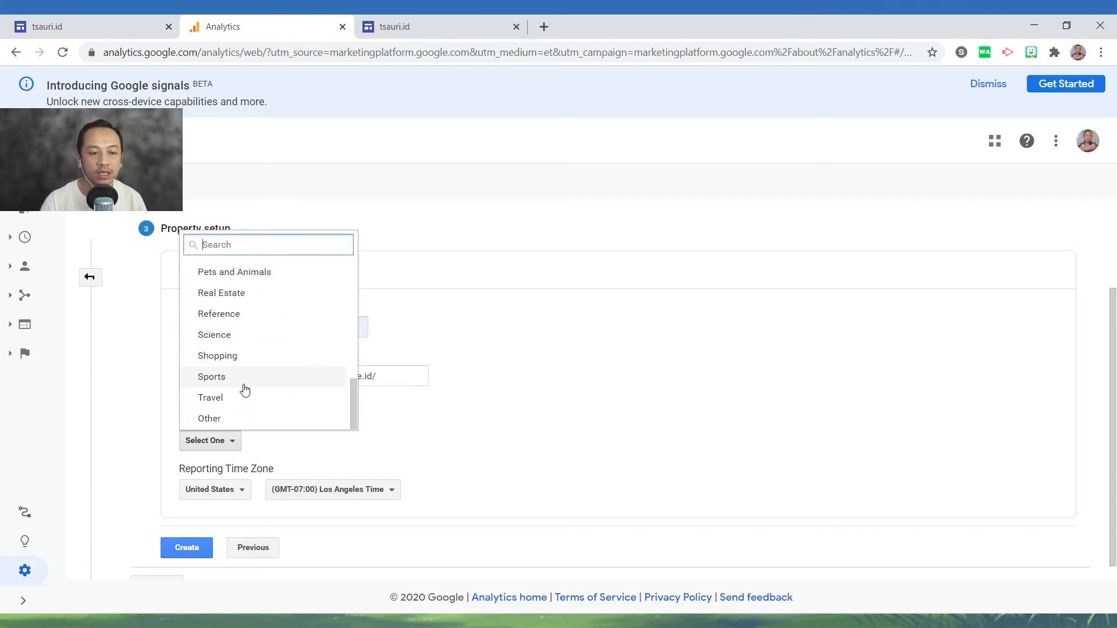
click(208, 418)
click(221, 490)
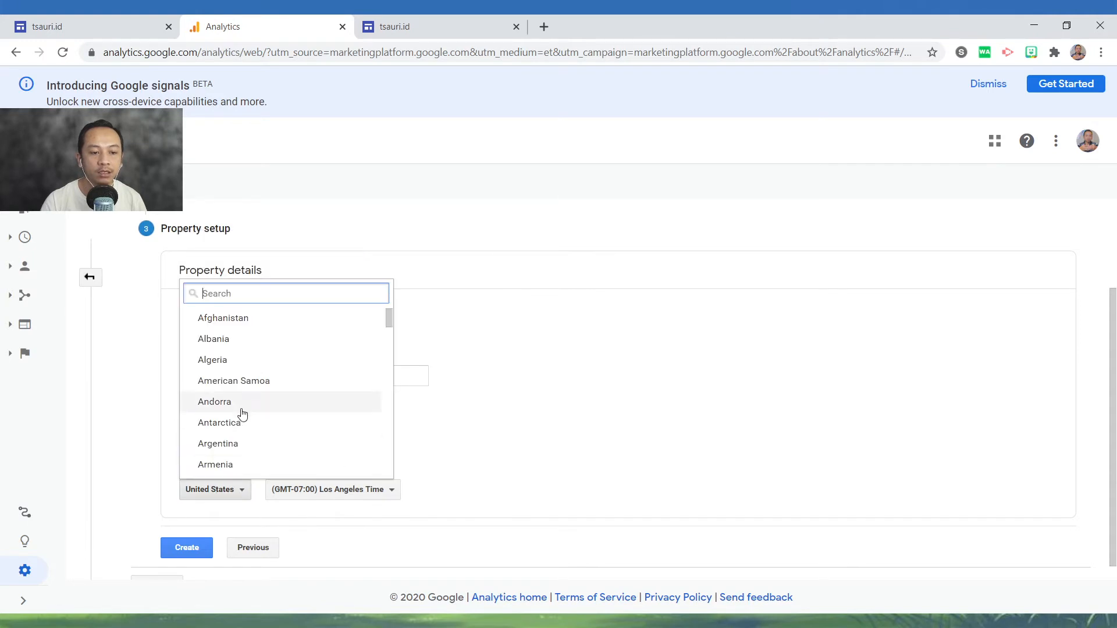
scroll(242, 414, down, 2)
text(indo)
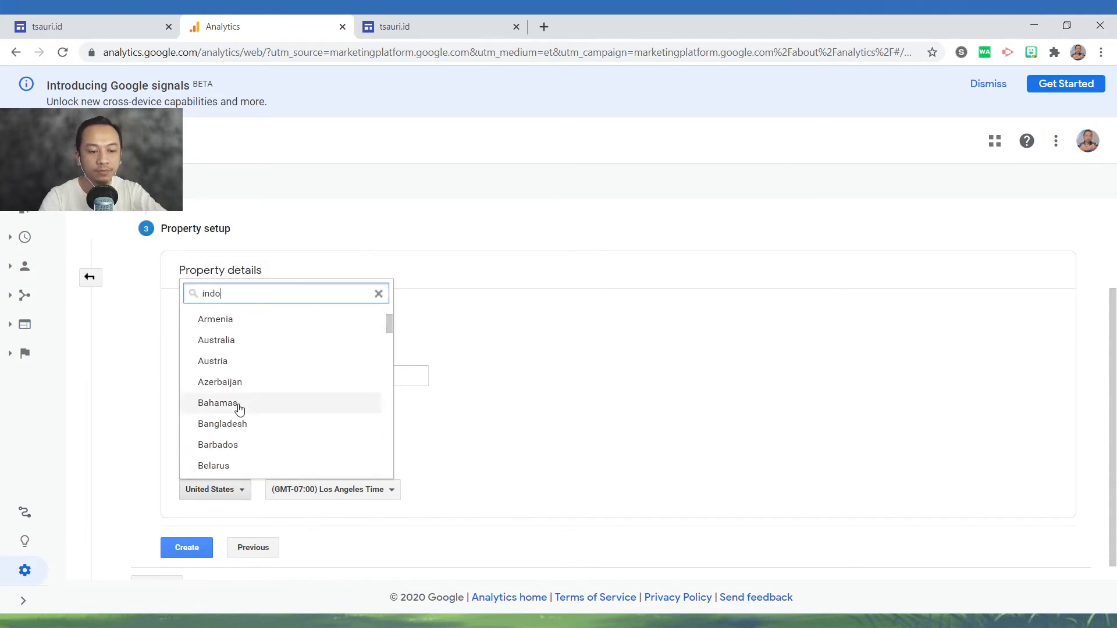
click(279, 317)
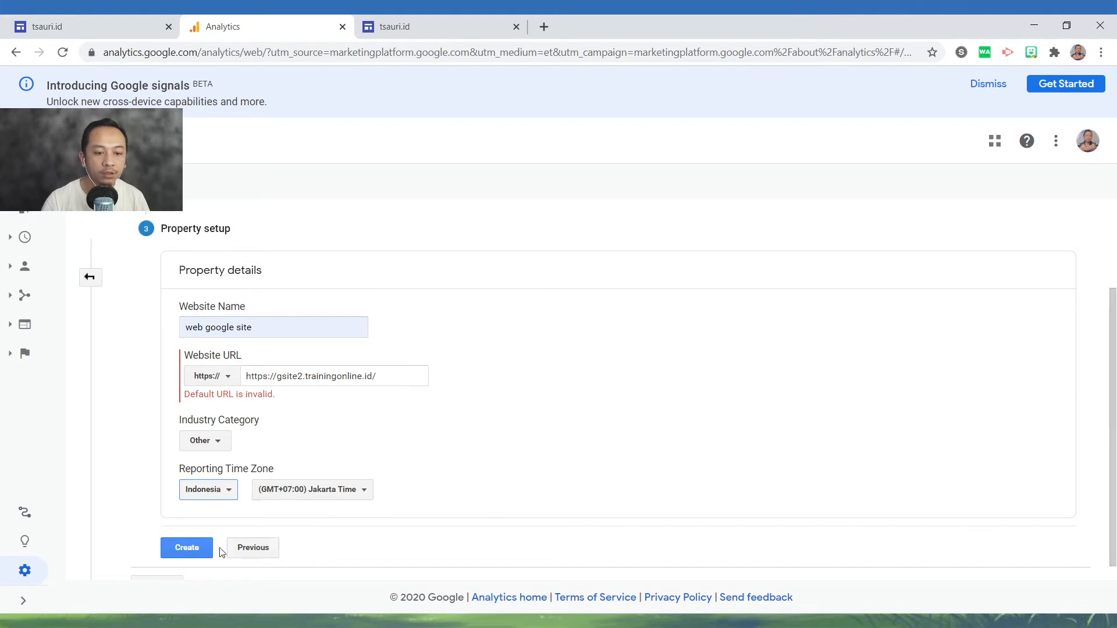
click(187, 549)
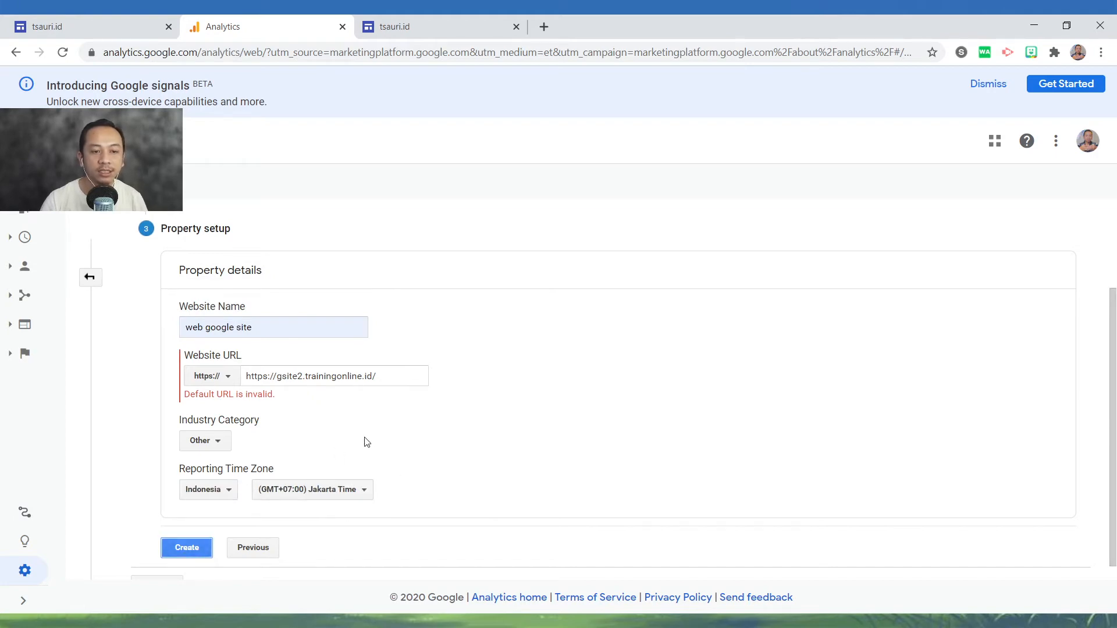
click(194, 548)
click(297, 376)
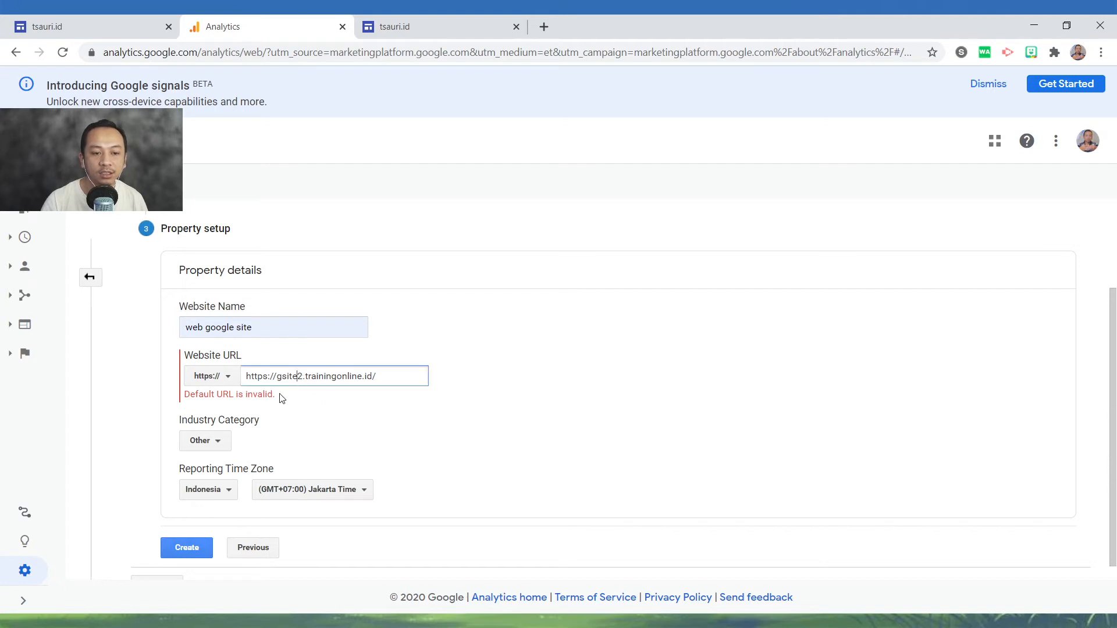
drag(277, 377, 229, 373)
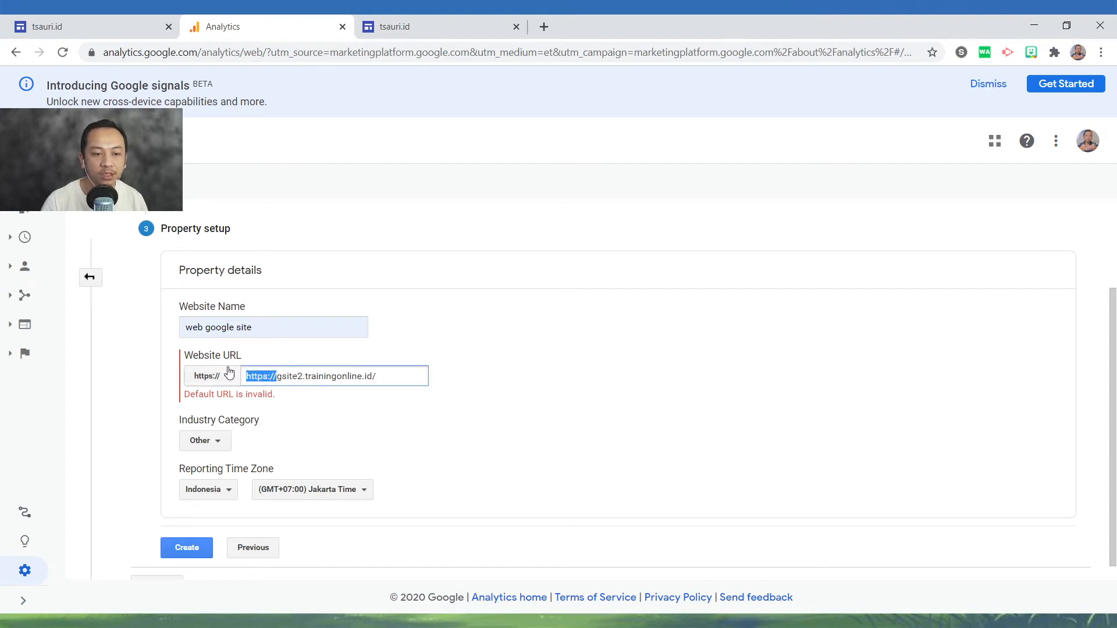
key(BackSpace)
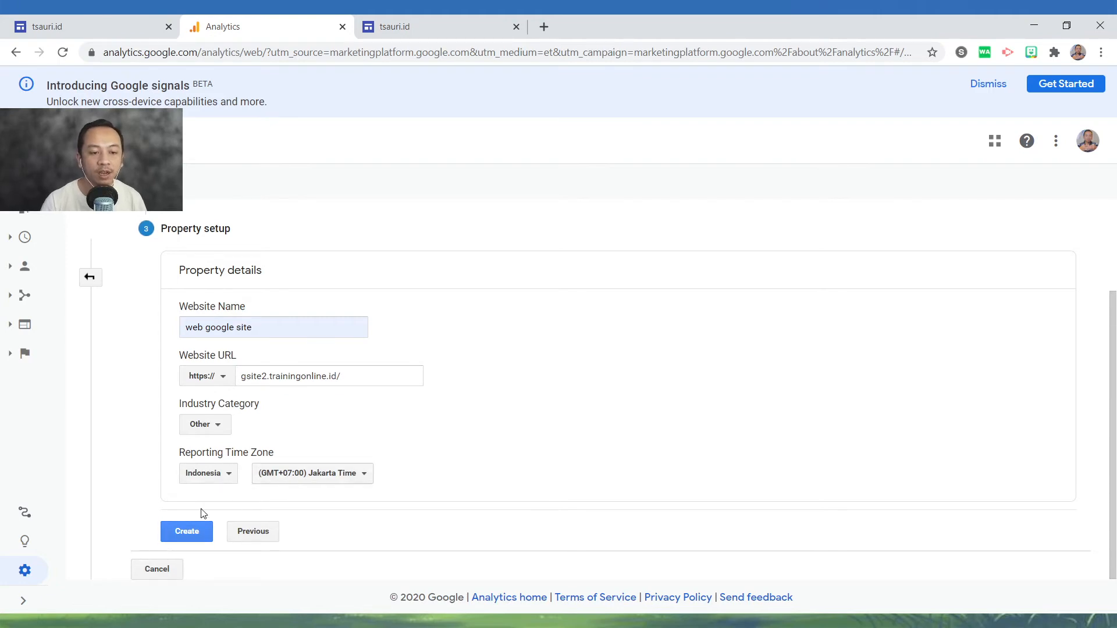
click(194, 533)
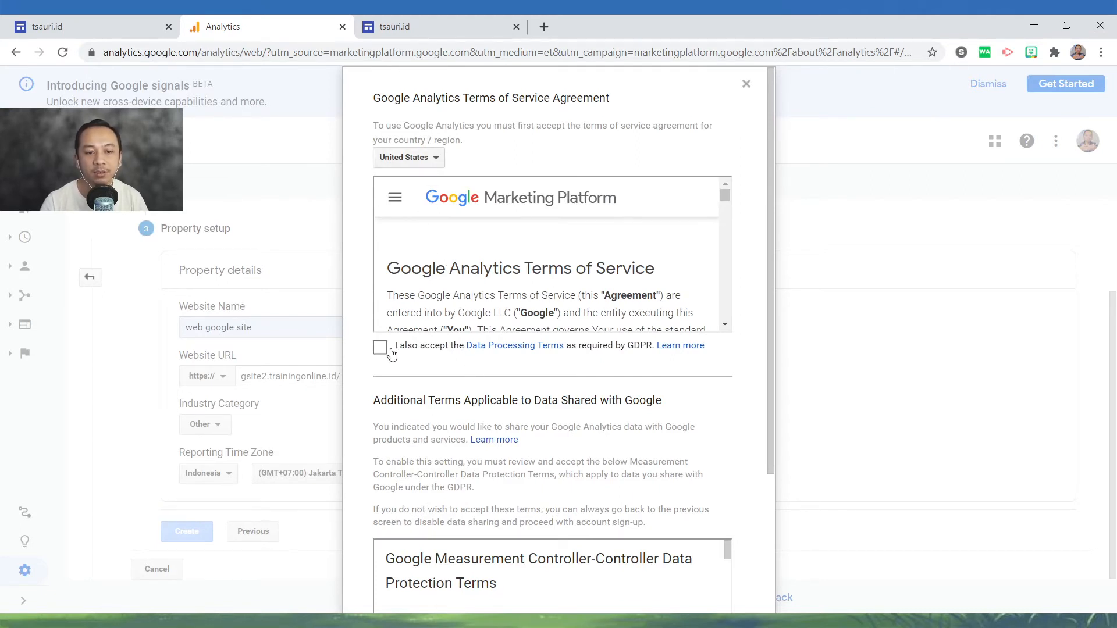
Accept the Google Analytics terms of service, including the GDPR Data Processing Terms and the Measurement Controller-Controller Data Protection Terms.
scroll(488, 288, down, 5)
scroll(488, 288, down, 5)
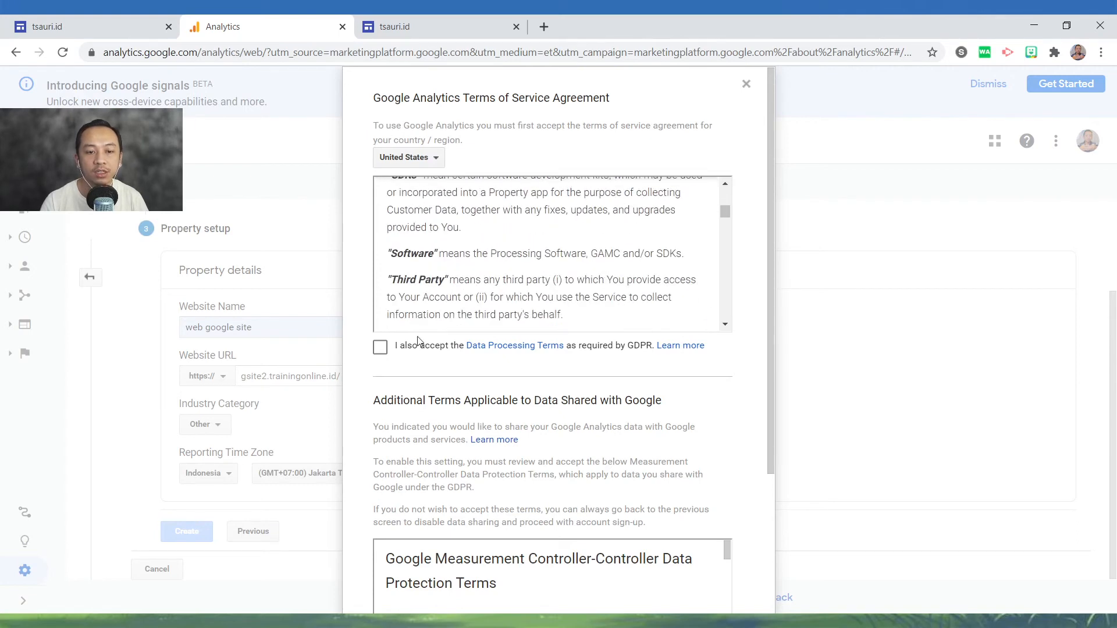
click(380, 348)
scroll(416, 442, down, 3)
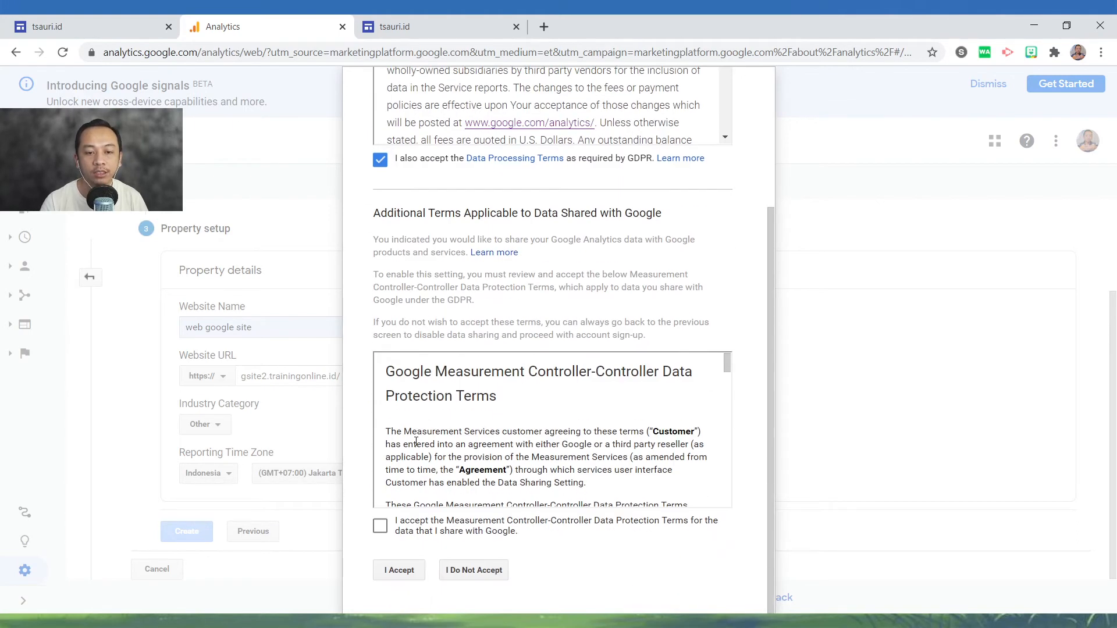
click(380, 526)
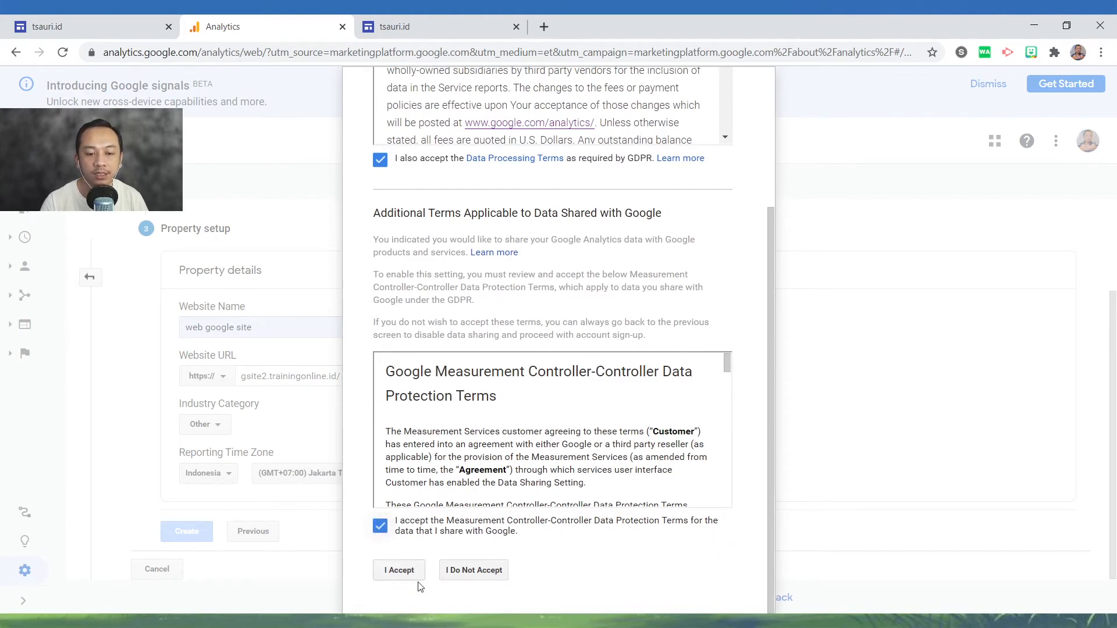
click(401, 570)
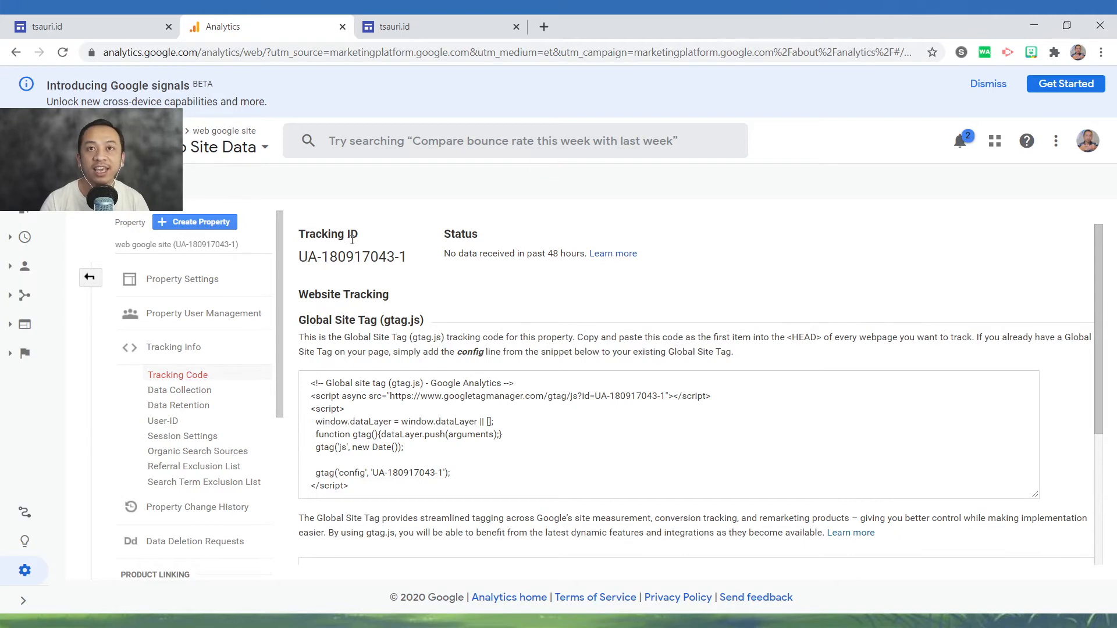
Copy the tracking ID of the web google site property from its Tracking Code page.
scroll(224, 471, down, 4)
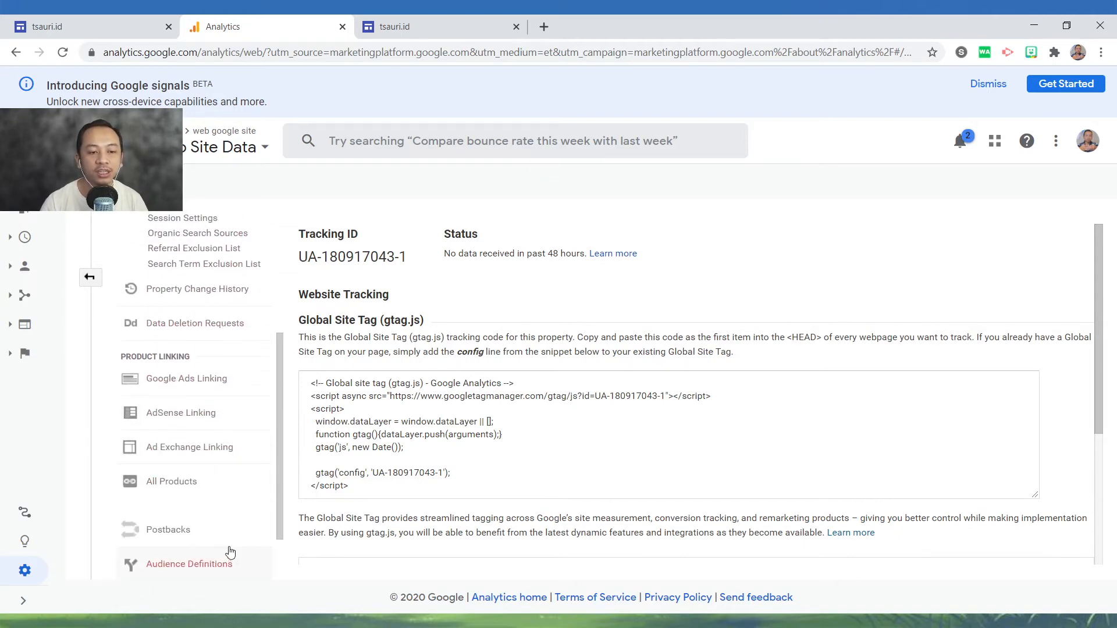
scroll(232, 553, up, 4)
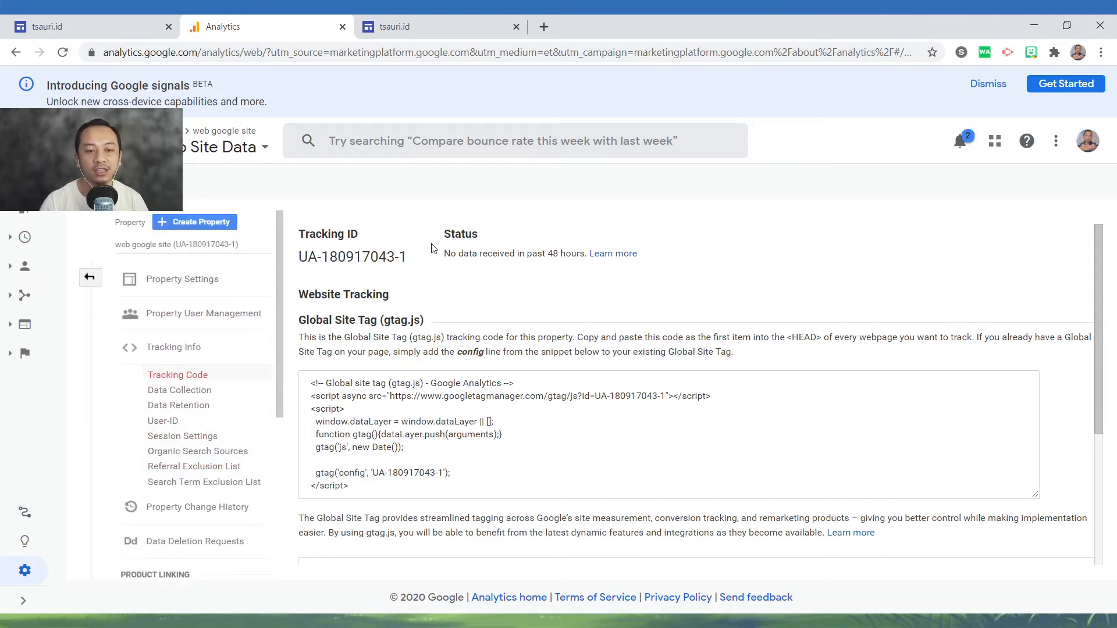
drag(406, 258, 297, 266)
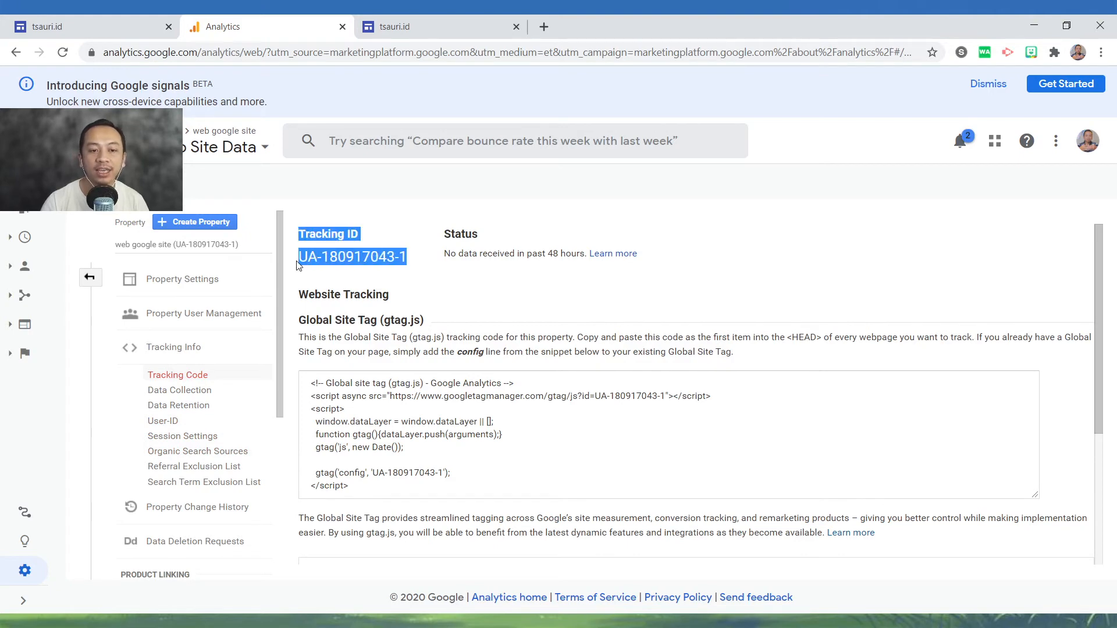
click(357, 281)
drag(419, 261, 300, 256)
key(ctrl+c)
Switch to the Google Sites editor, paste the copied ID as the Google Analytics tracking ID in the site settings, and publish the site.
click(93, 26)
drag(624, 313, 494, 322)
key(ctrl+v)
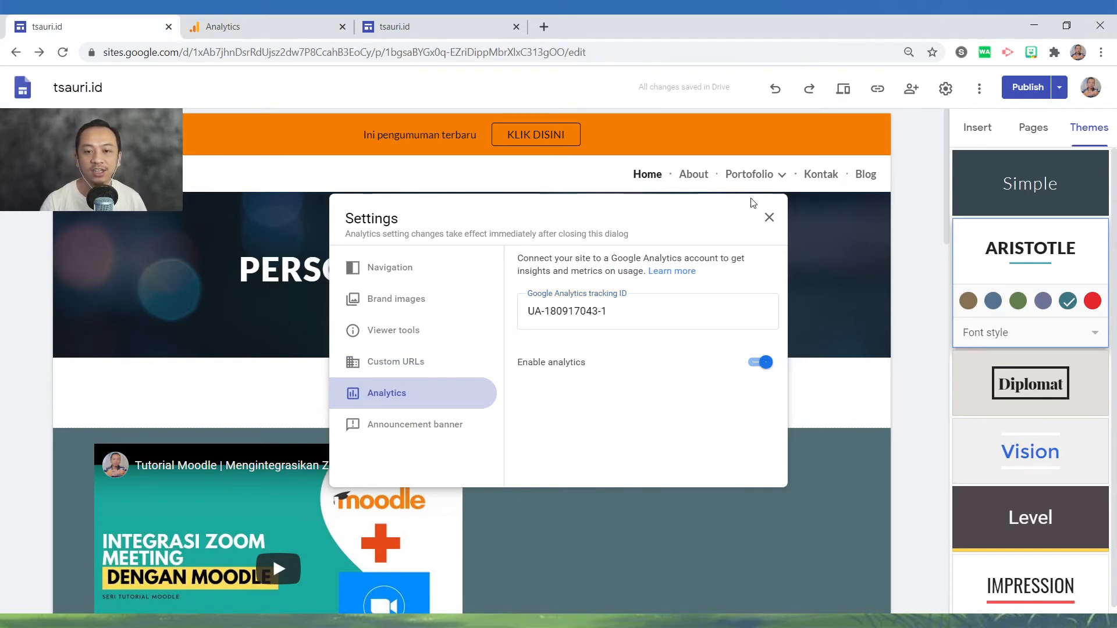
click(769, 217)
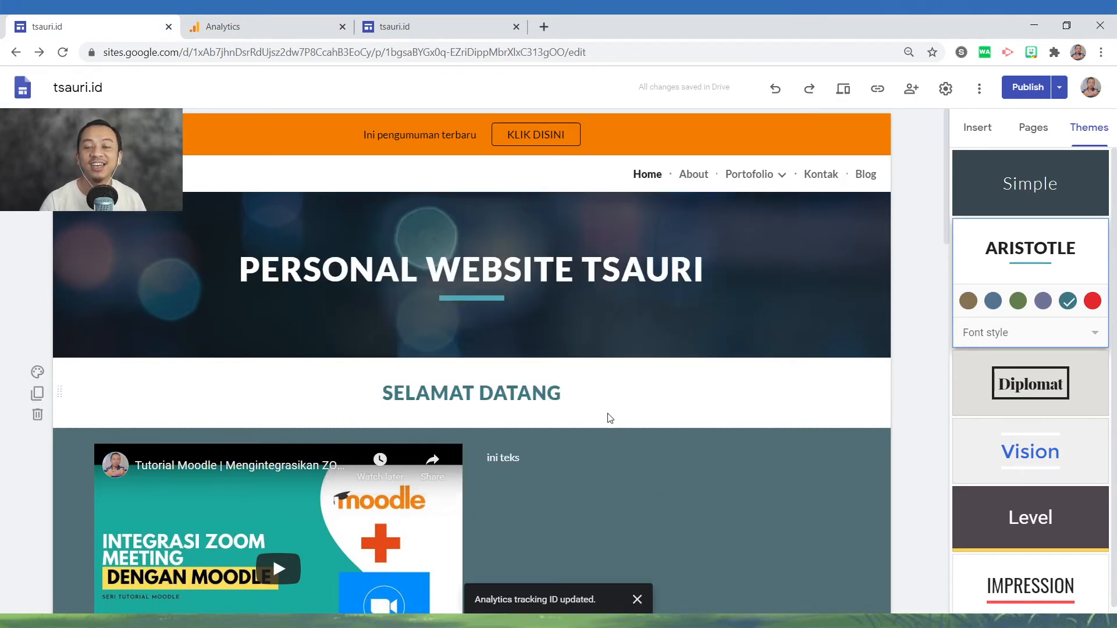
click(1028, 87)
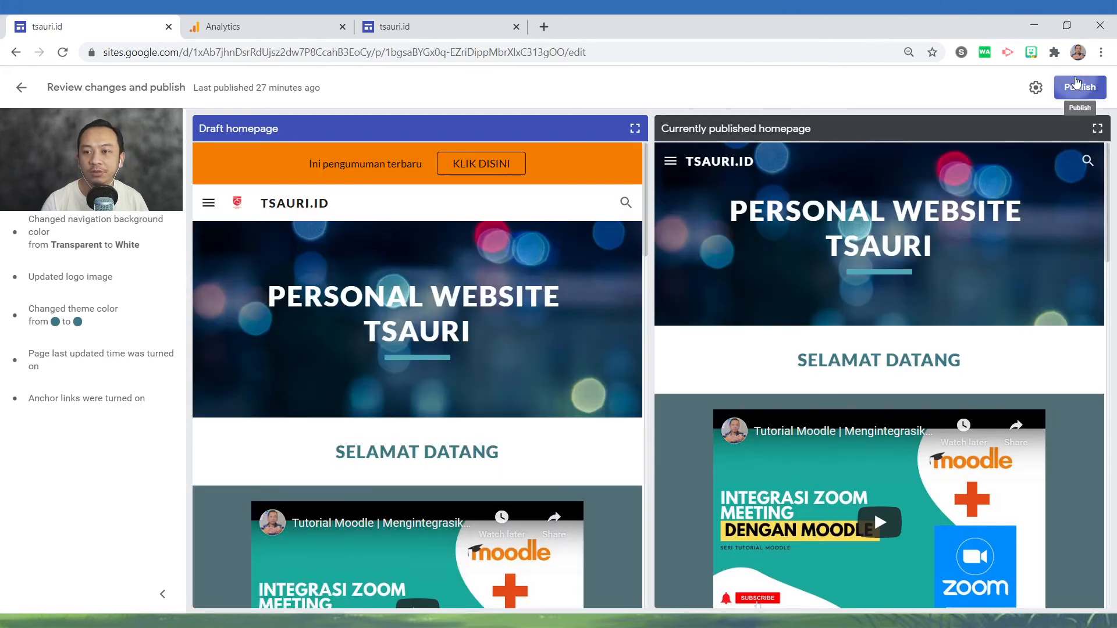
click(1080, 86)
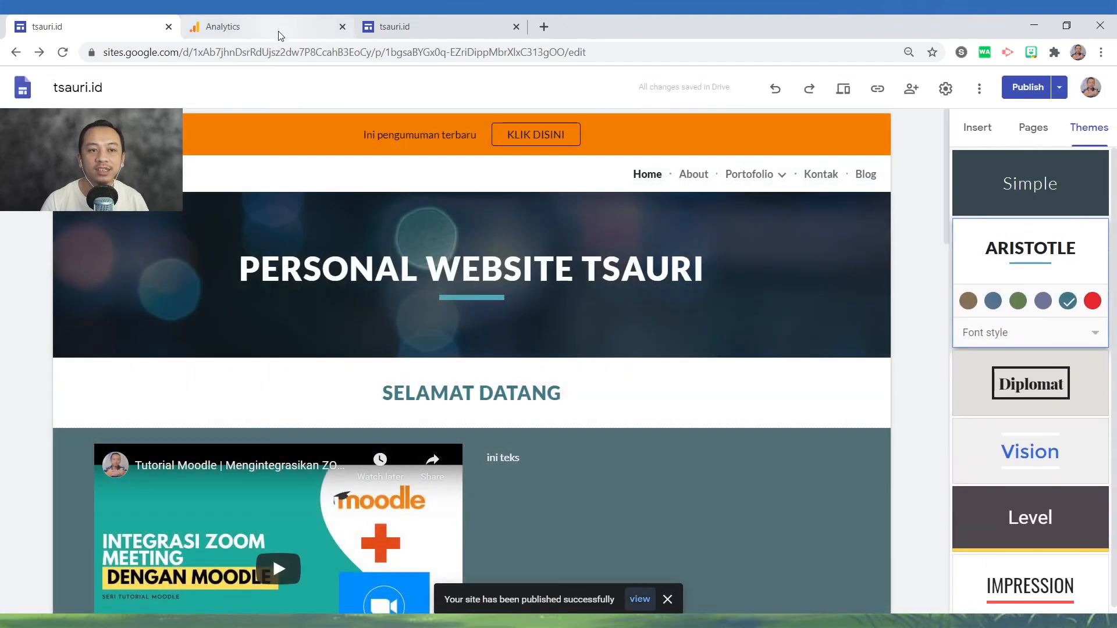
Return to Analytics and open the home overview for the web saya account's web google site property, All Web Site Data view.
click(279, 29)
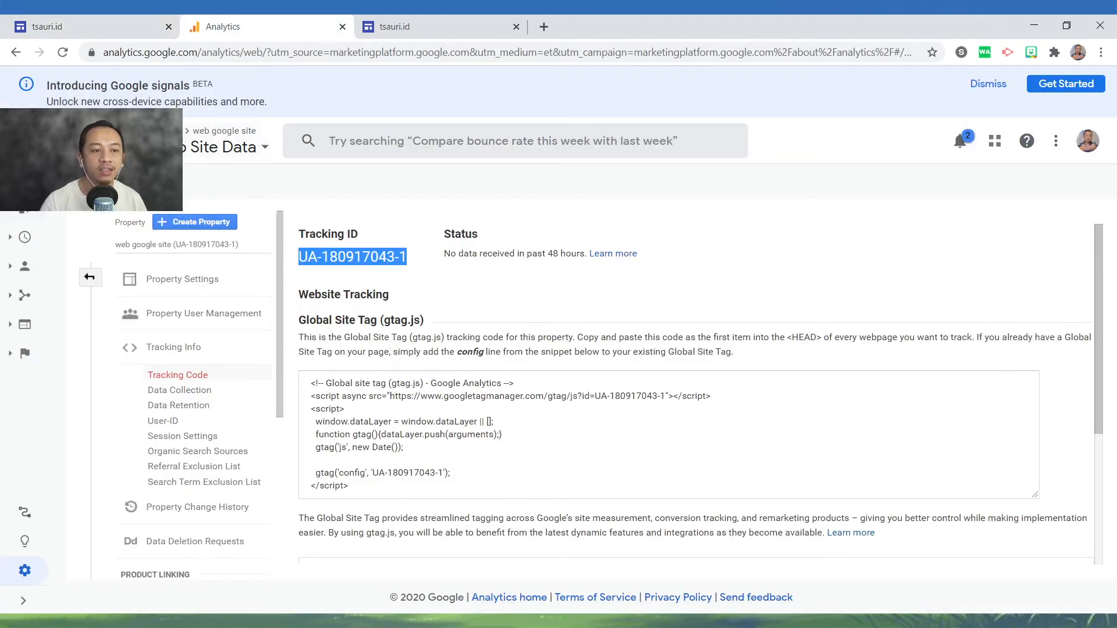
click(25, 179)
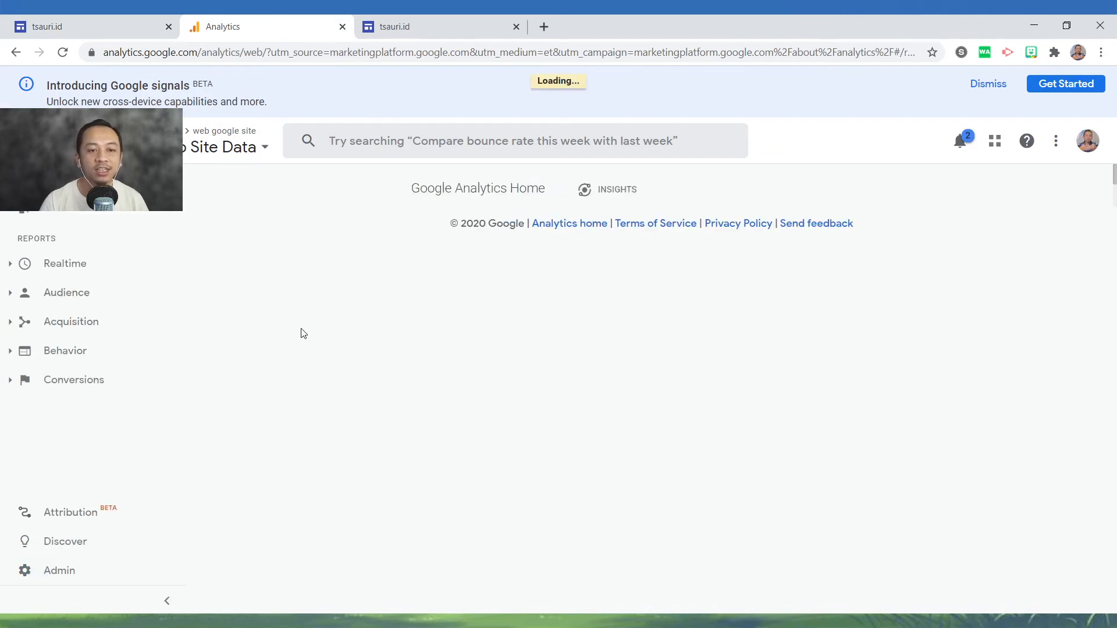
click(258, 152)
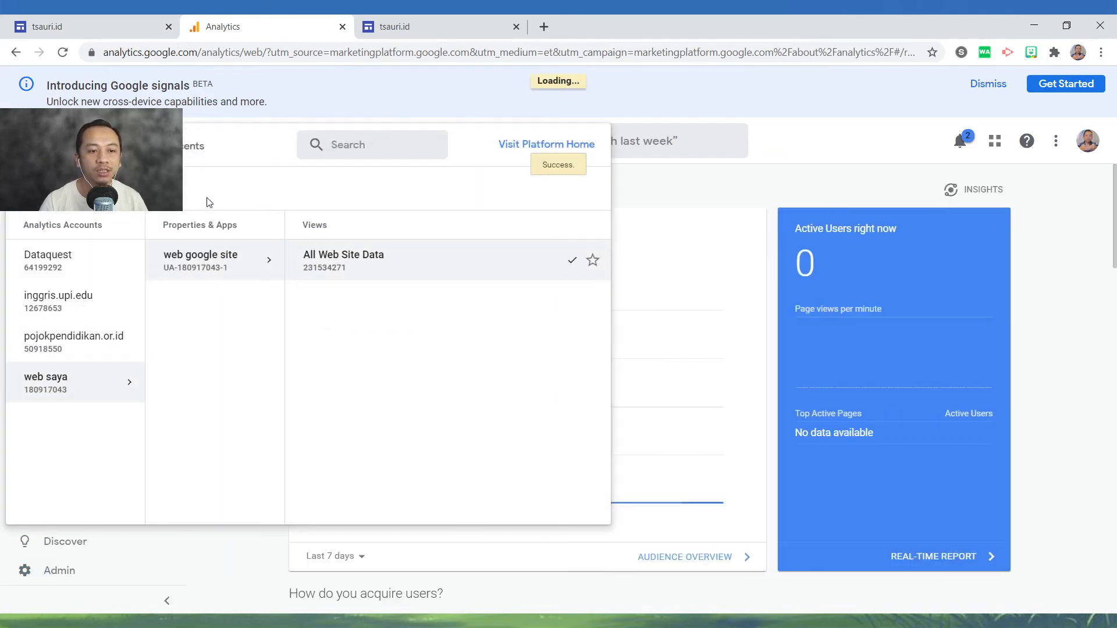
click(75, 387)
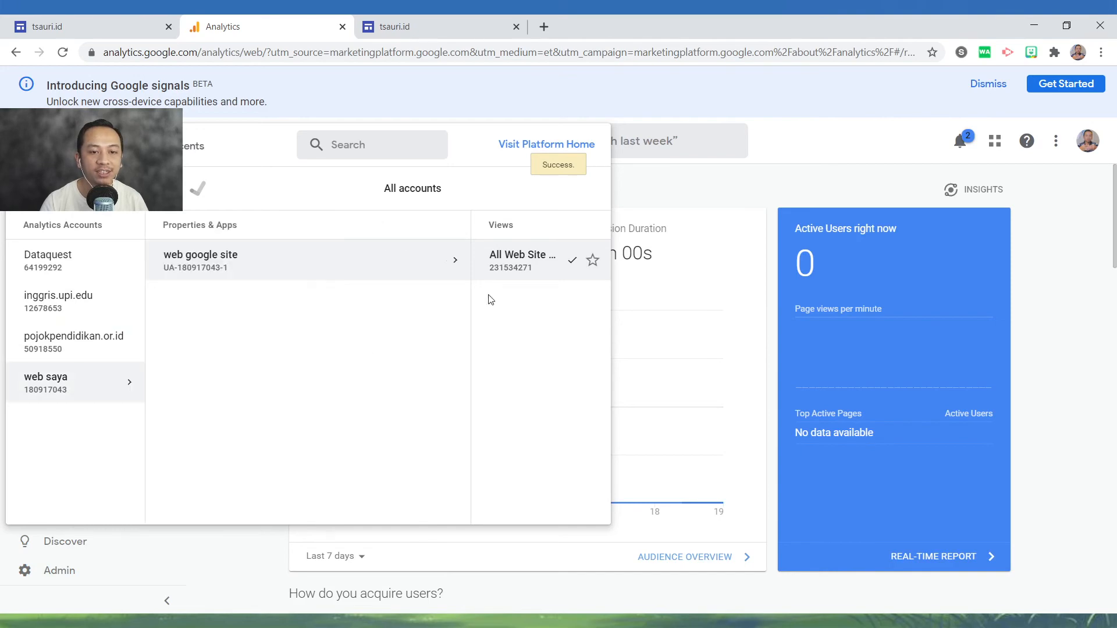
click(473, 259)
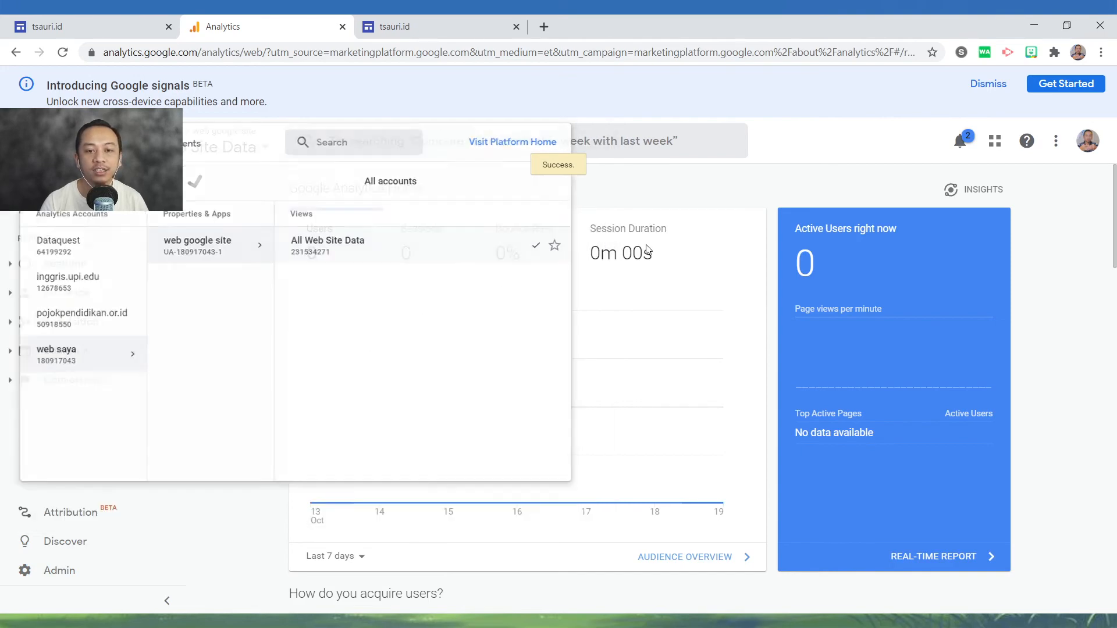
Examine the Analytics home reports on users, sessions, acquisition channels, active user trends and user retention.
scroll(465, 295, down, 2)
scroll(523, 314, down, 3)
scroll(621, 336, up, 4)
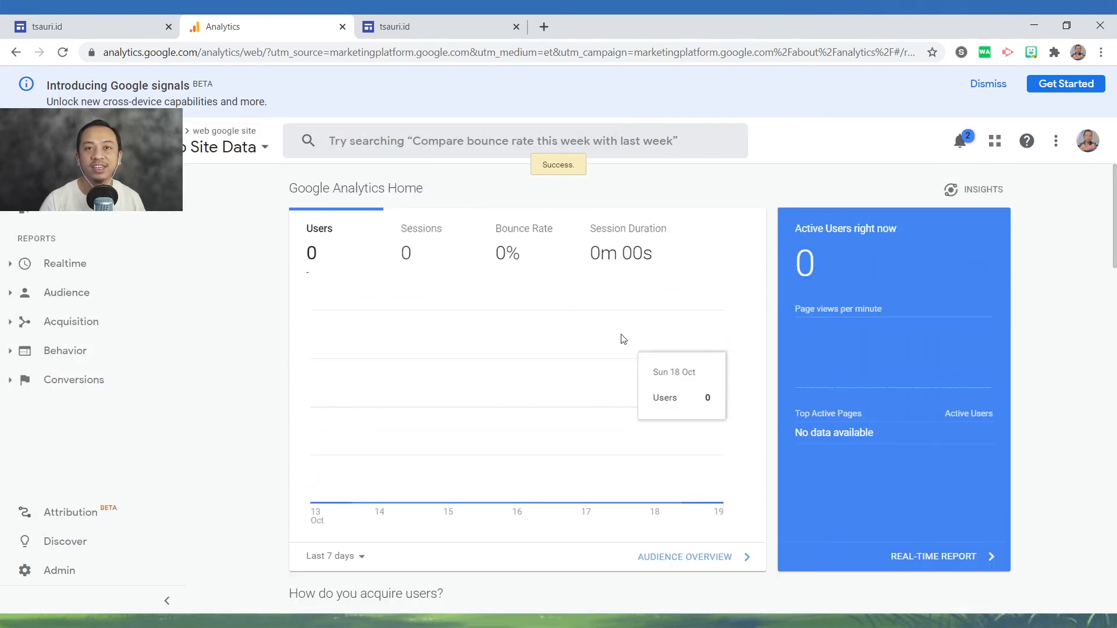
scroll(611, 353, down, 4)
scroll(615, 355, up, 4)
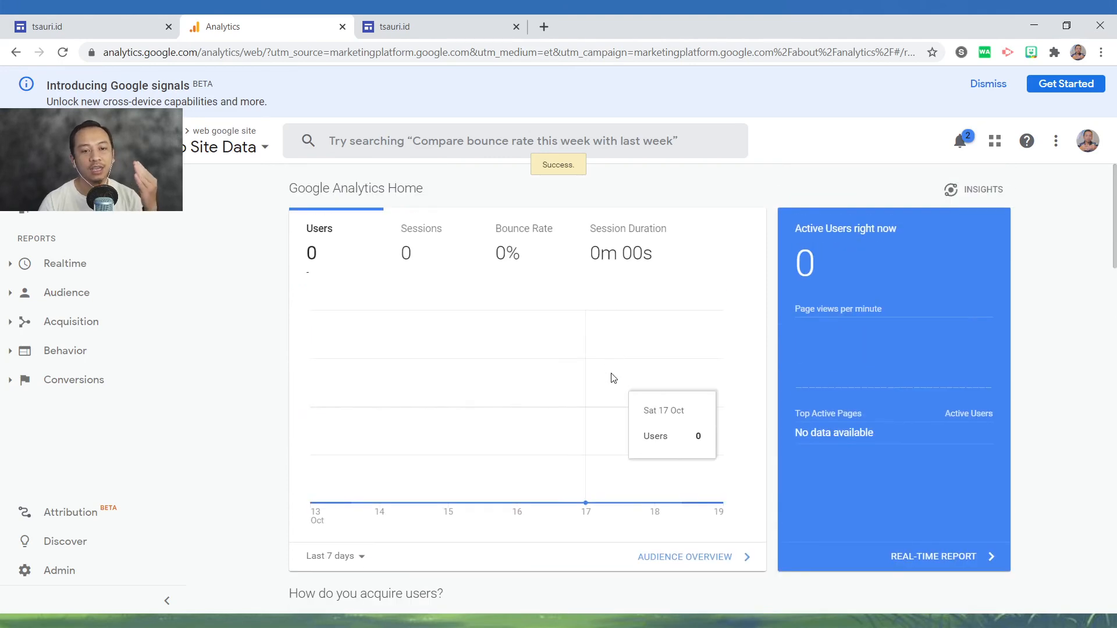
scroll(617, 375, down, 10)
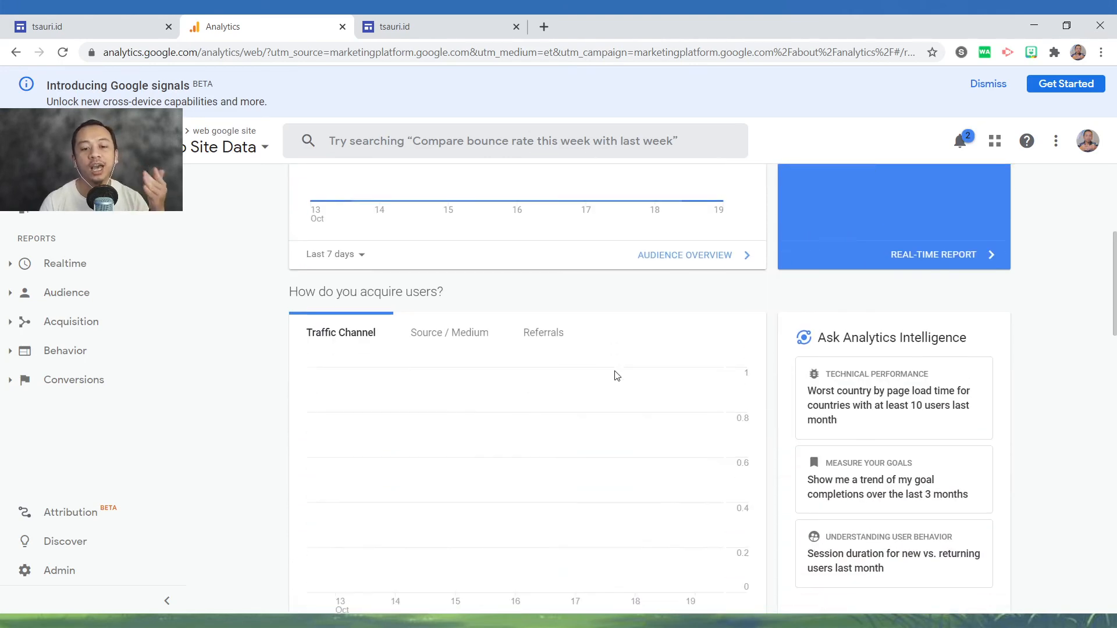
scroll(629, 375, down, 9)
scroll(631, 390, up, 13)
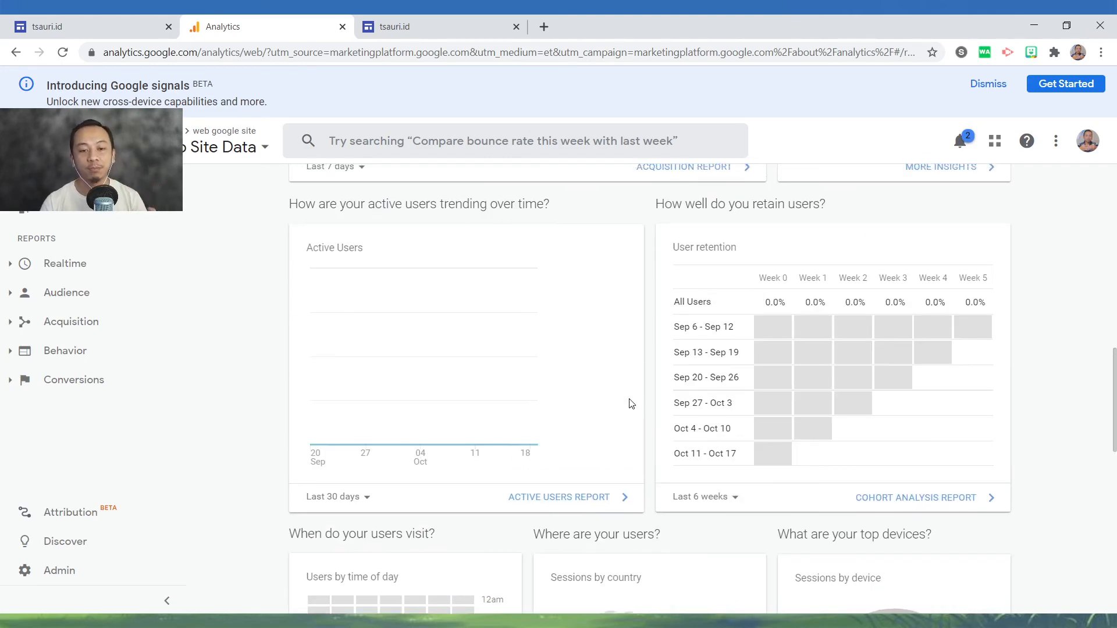
scroll(625, 408, up, 7)
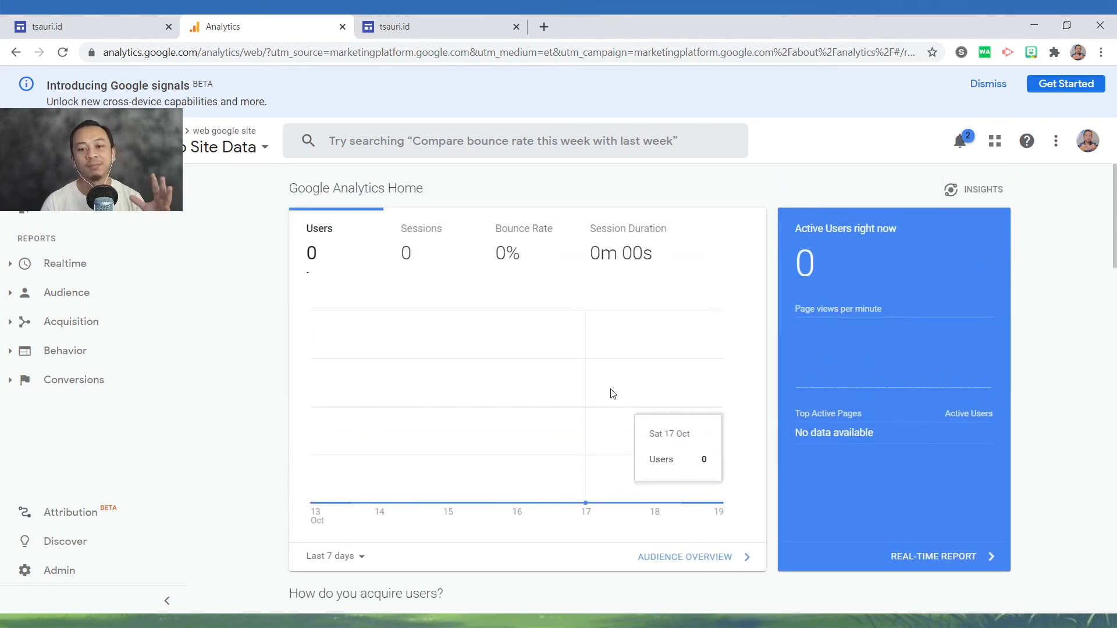